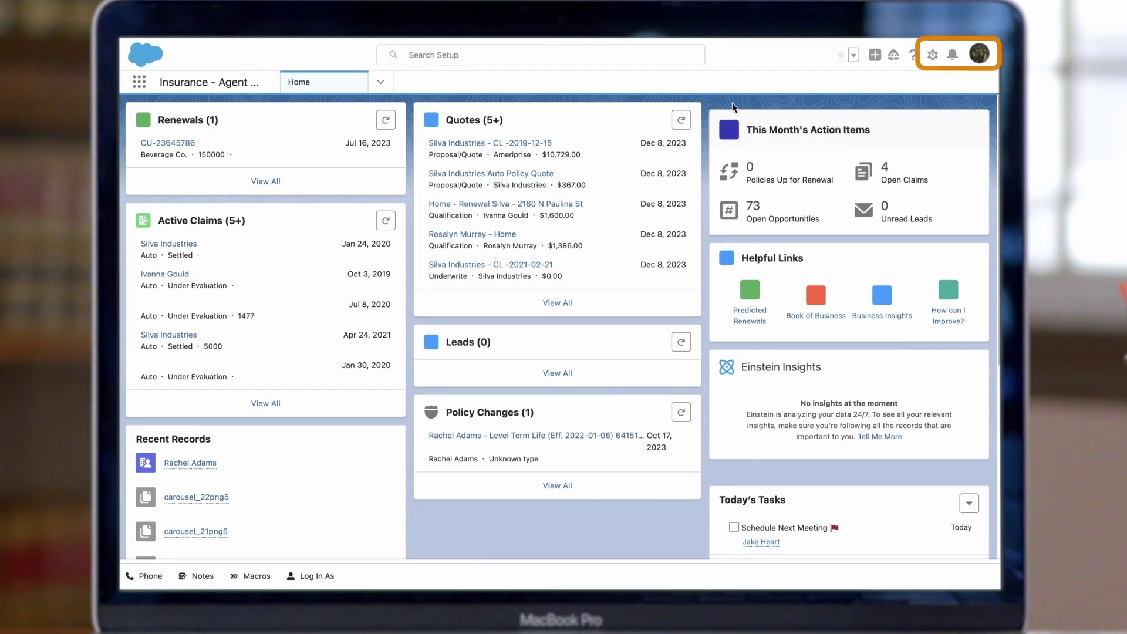
Find Analytics Getting Started through Setup Quick Find and enable CRM Analytics for the org
click(933, 55)
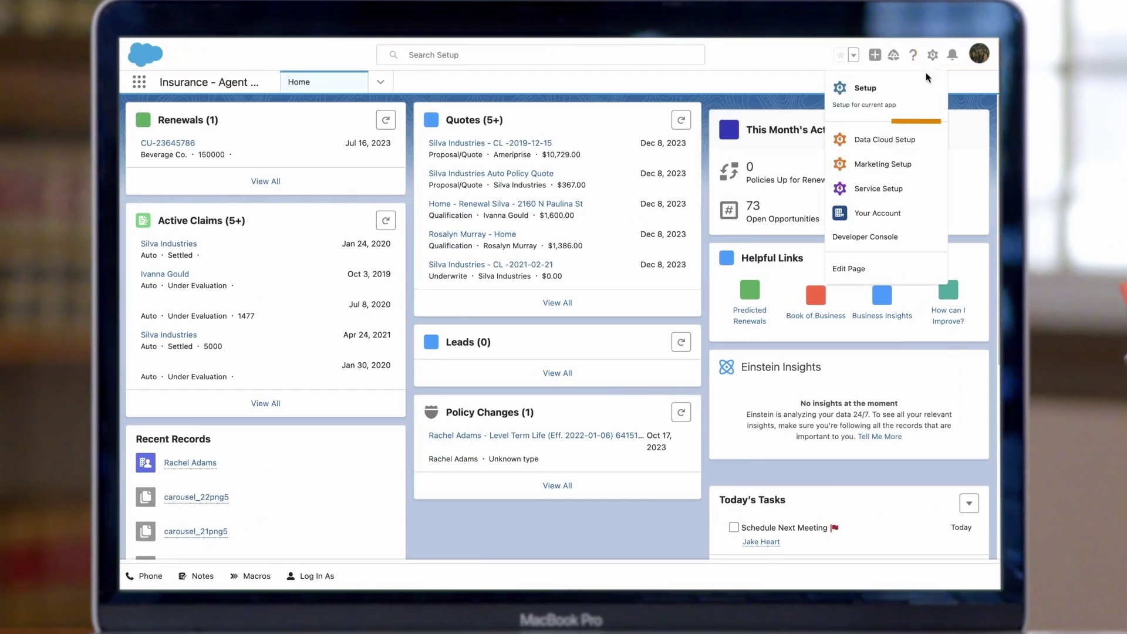
click(887, 102)
click(221, 110)
text(analytics)
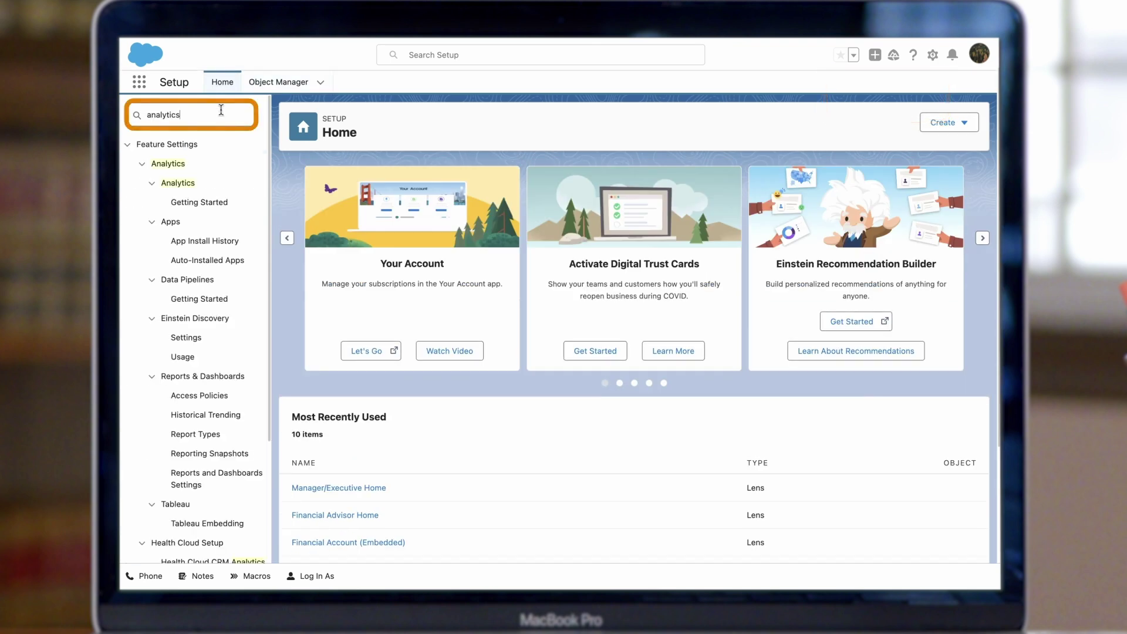
click(214, 202)
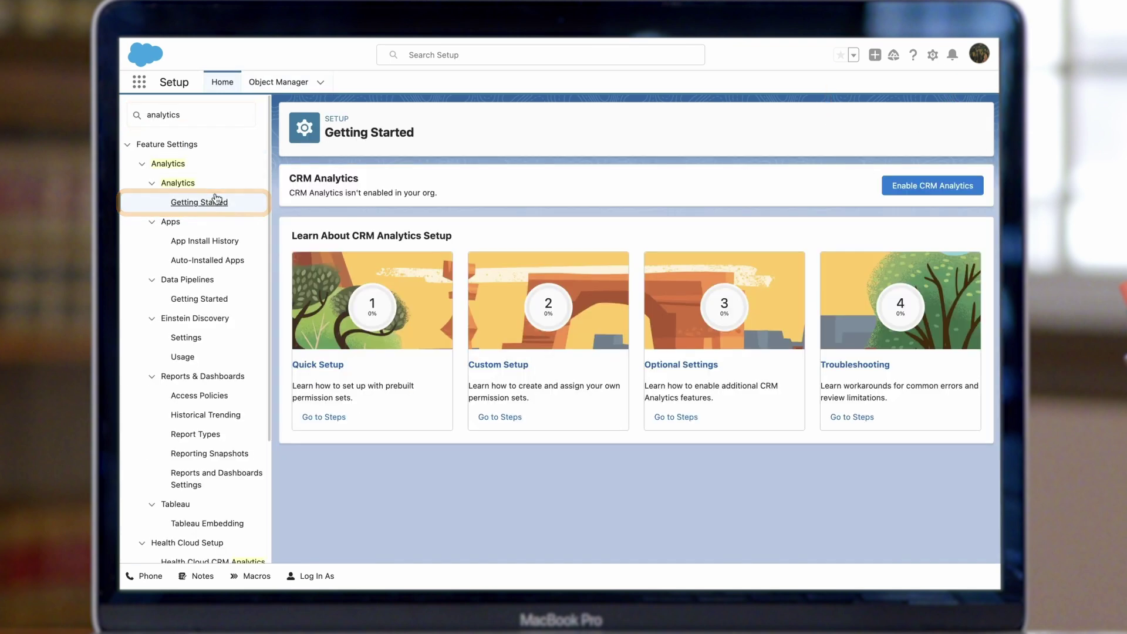
click(930, 186)
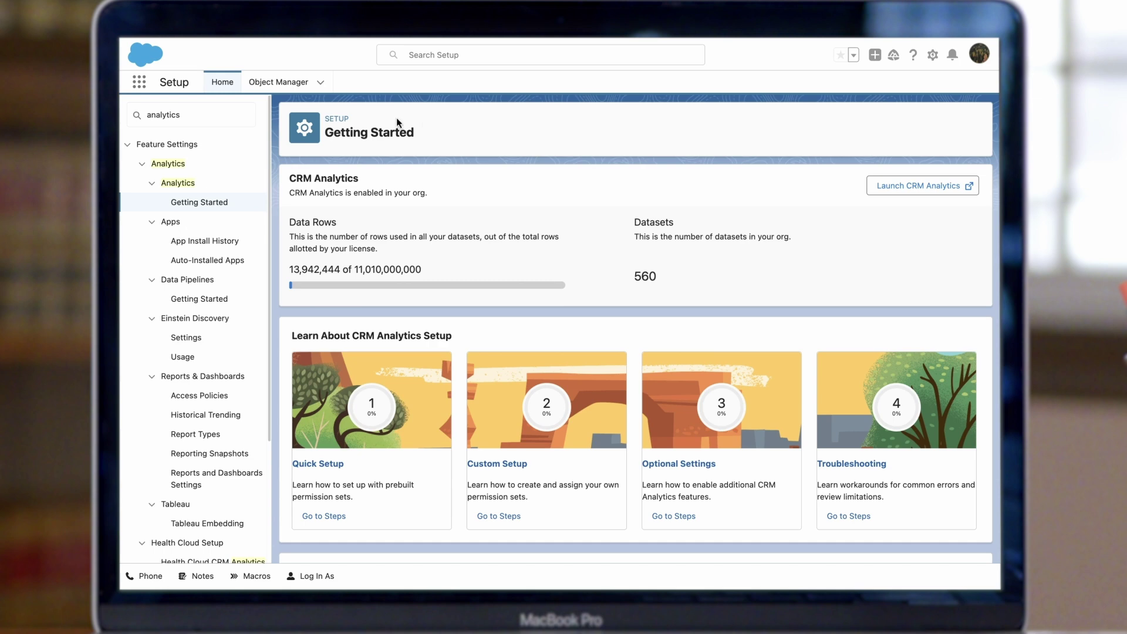
Open the Setup Users list, filter to K, and edit that user's permission set assignments
click(143, 116)
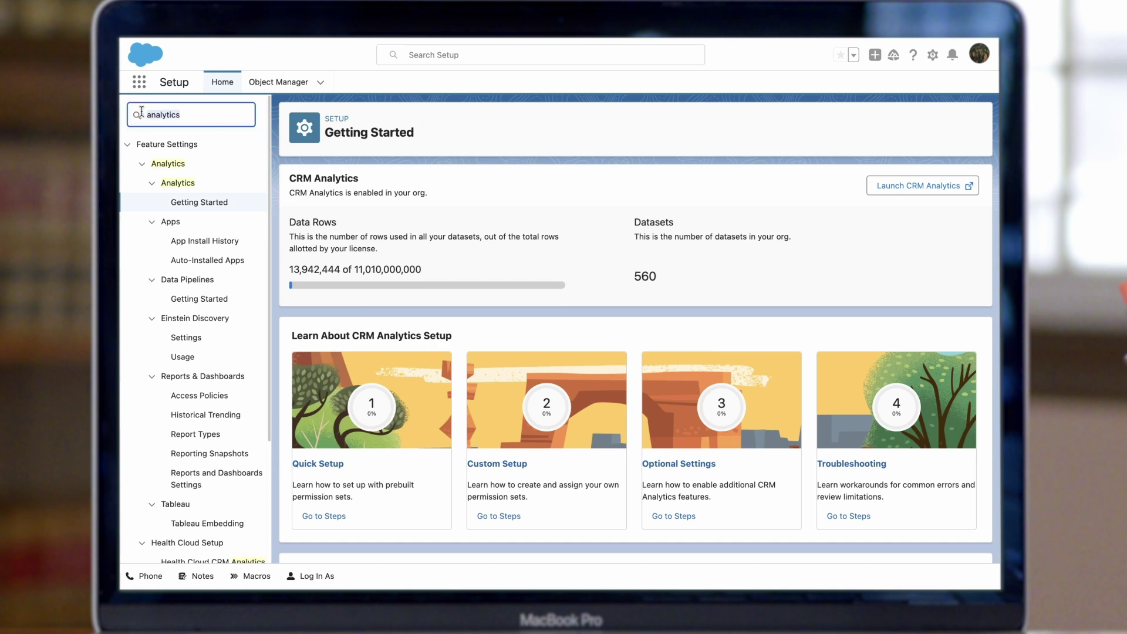
text(users)
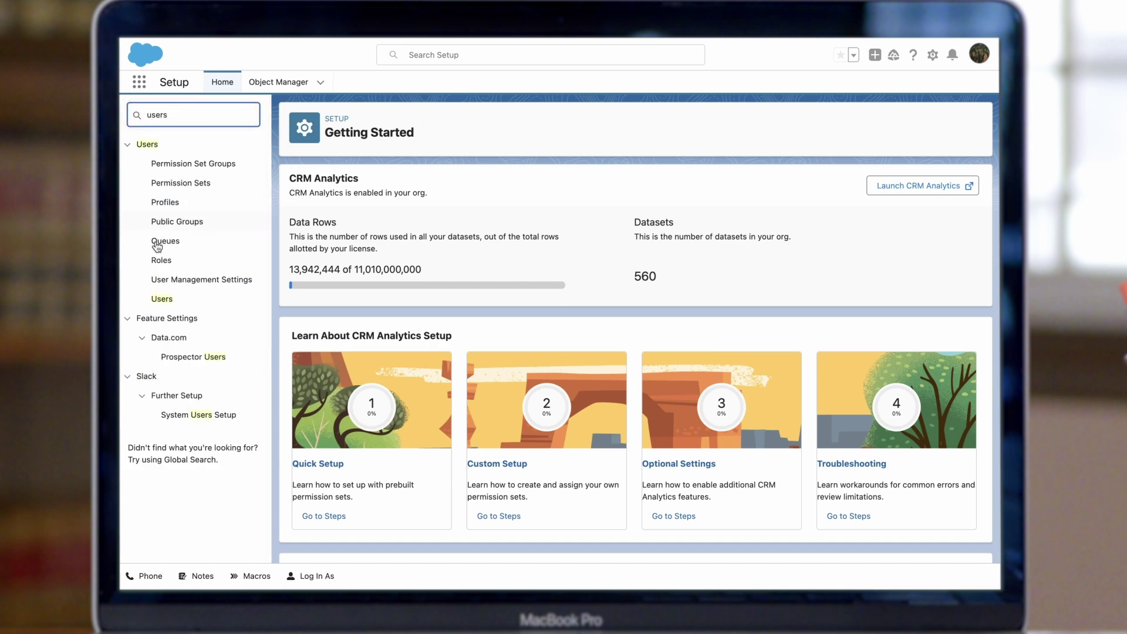
click(162, 299)
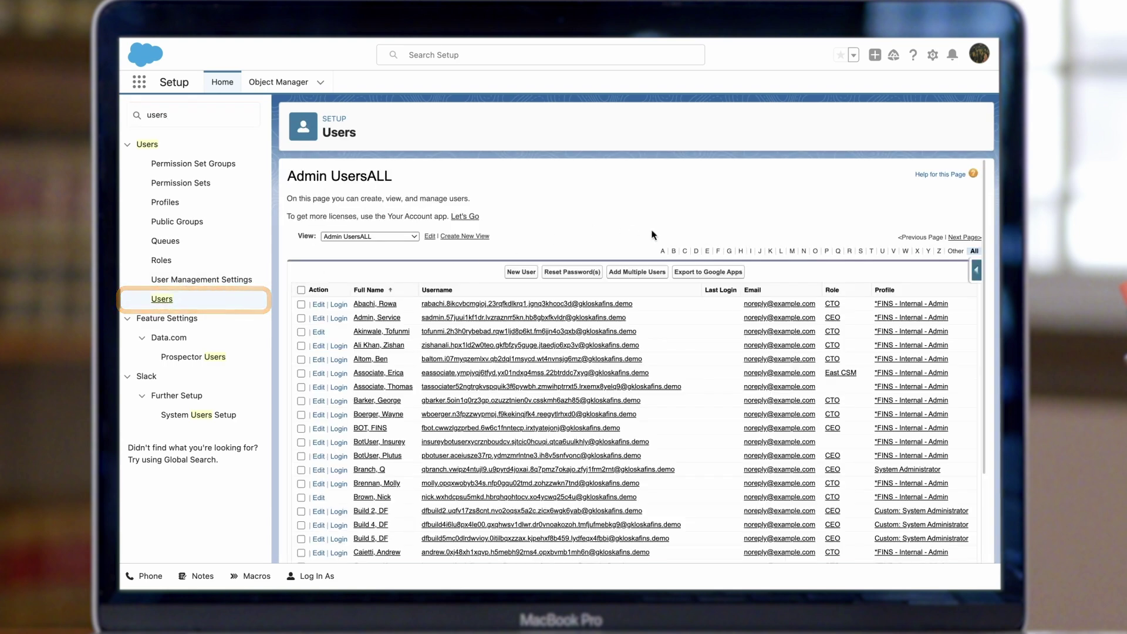
click(770, 250)
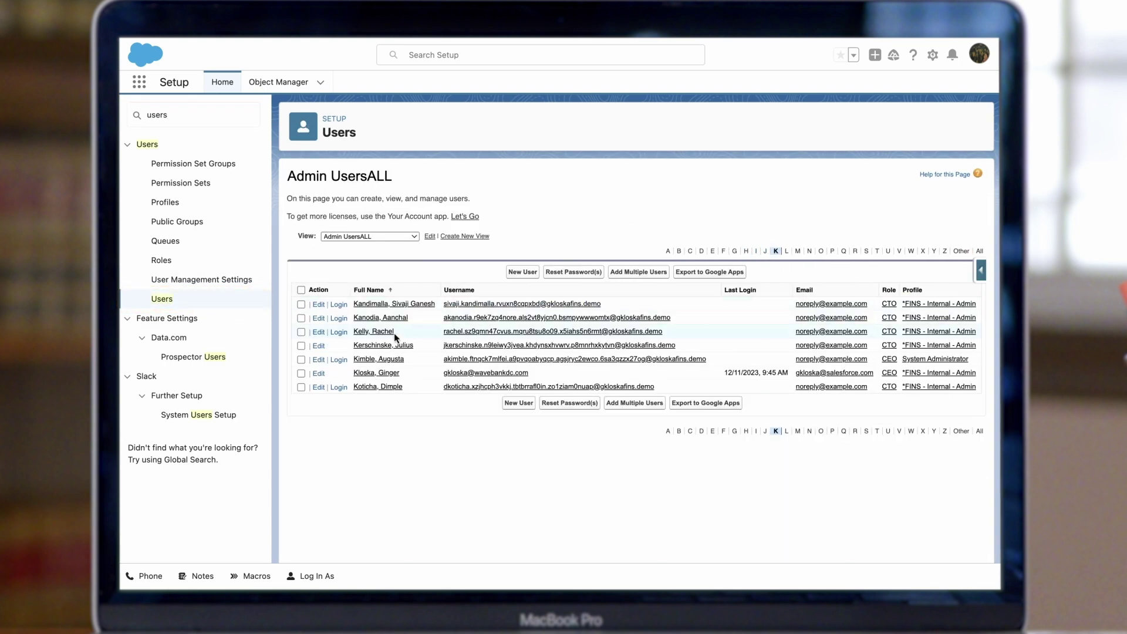
click(377, 373)
mouse_move(375, 217)
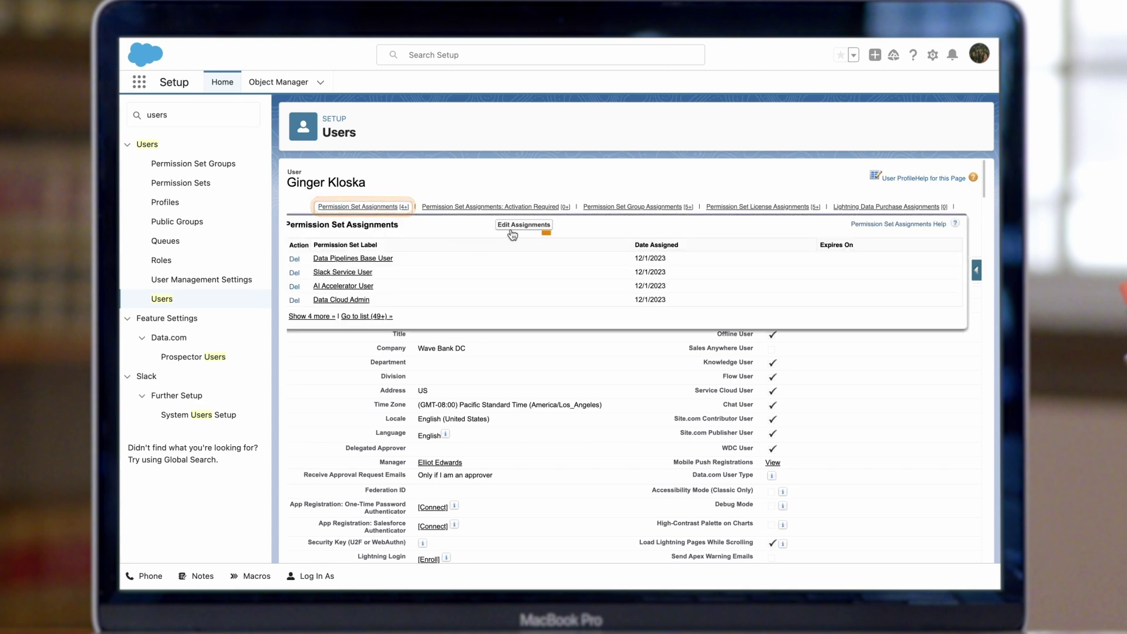
click(523, 225)
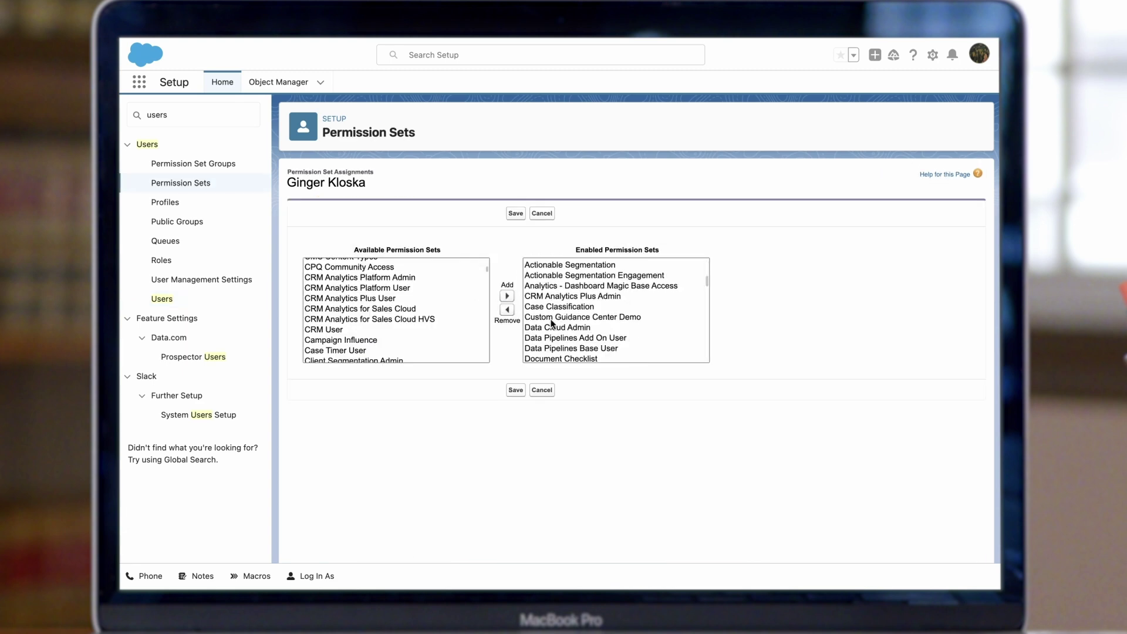
Add FSC Analytics Admin to the user's enabled permission sets and save the assignments
click(550, 297)
scroll(410, 322, down, 10)
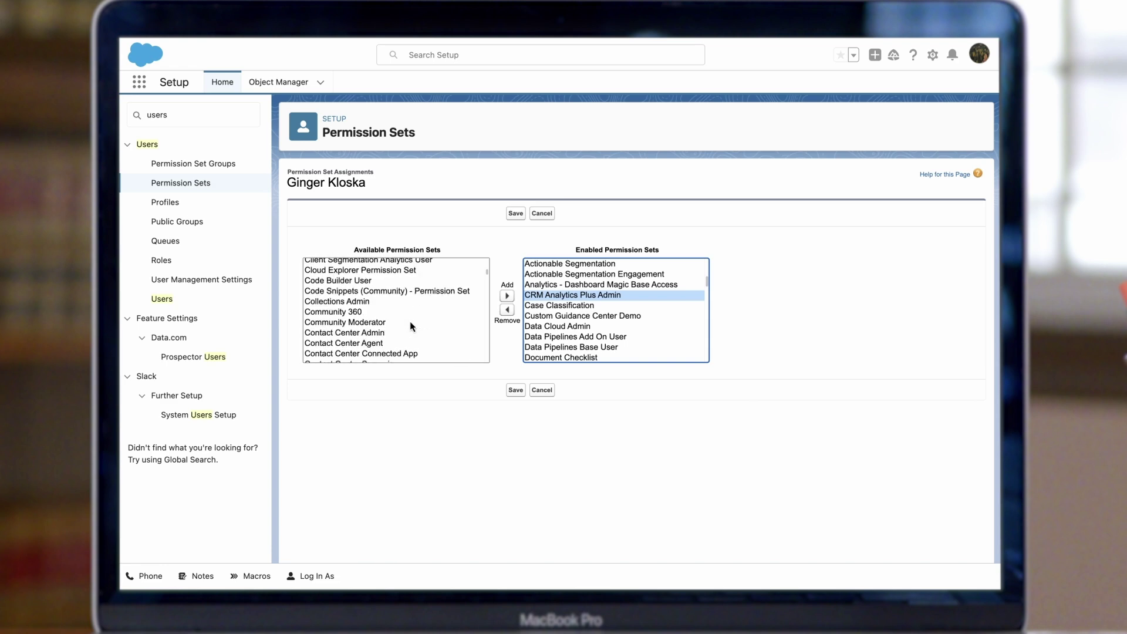
scroll(409, 322, down, 10)
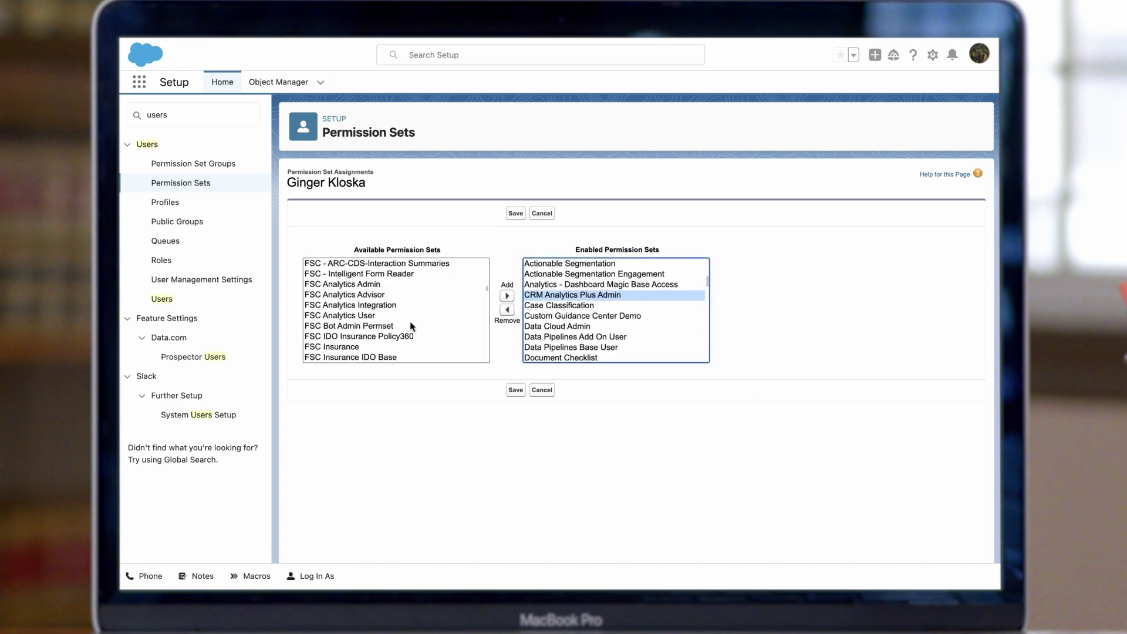
scroll(385, 309, up, 3)
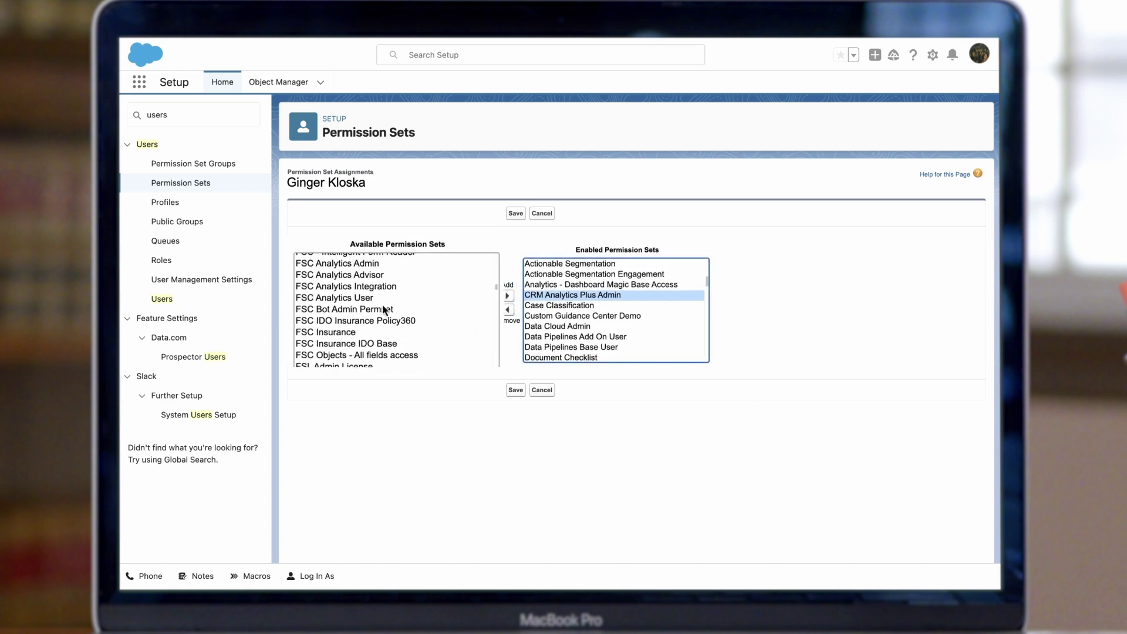
click(376, 273)
click(507, 296)
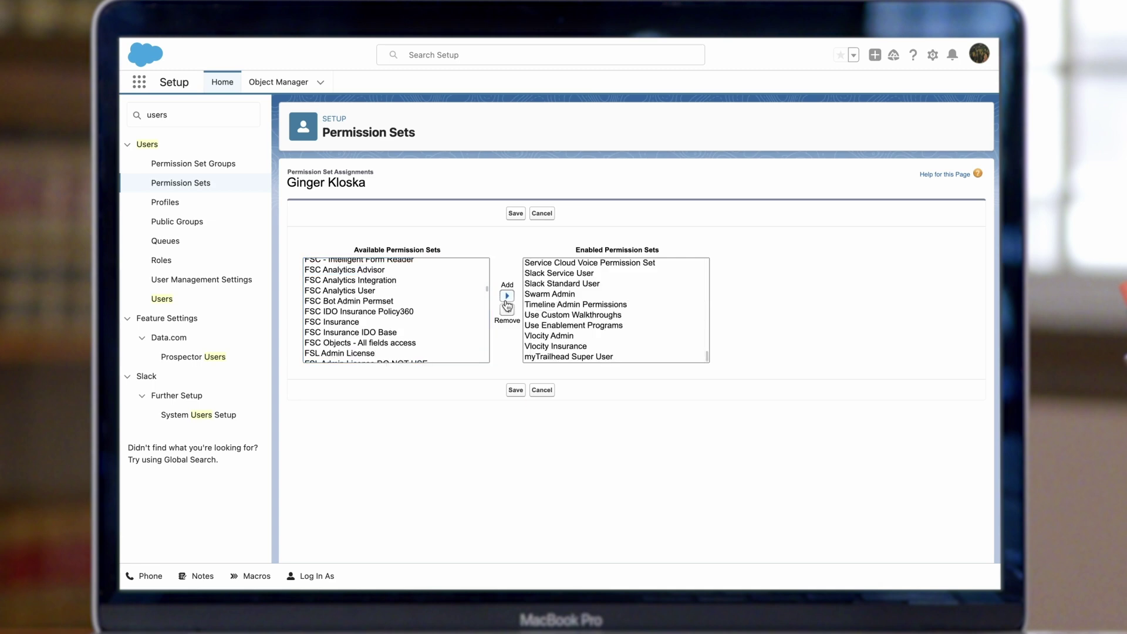
click(514, 391)
click(615, 338)
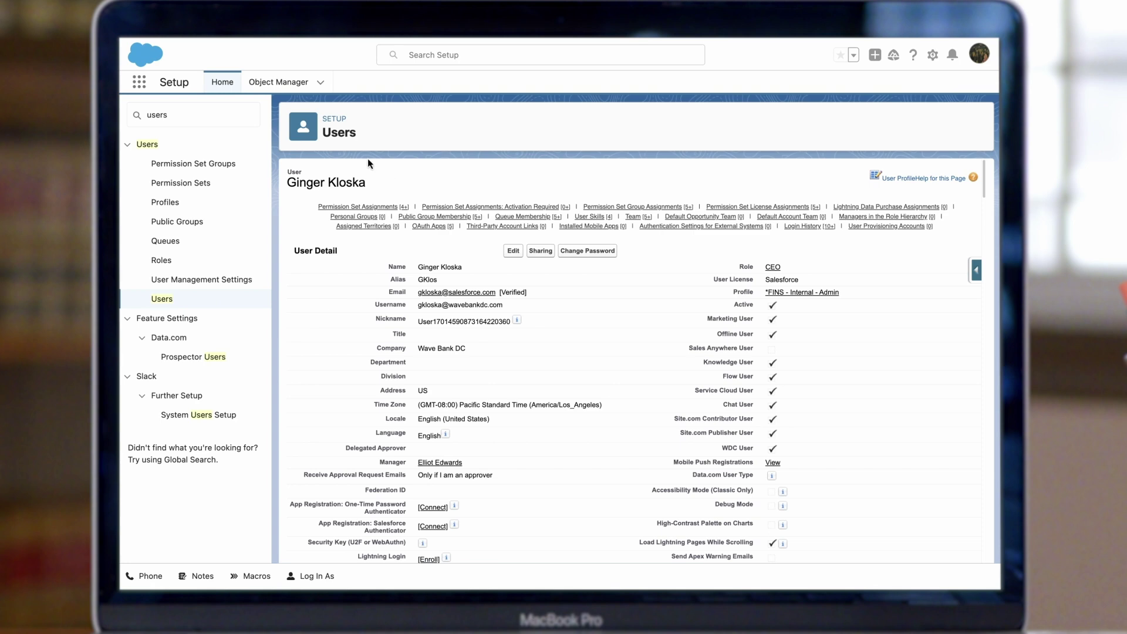
Launch Analytics Studio from the App Launcher and start a new app with Create > App
click(140, 82)
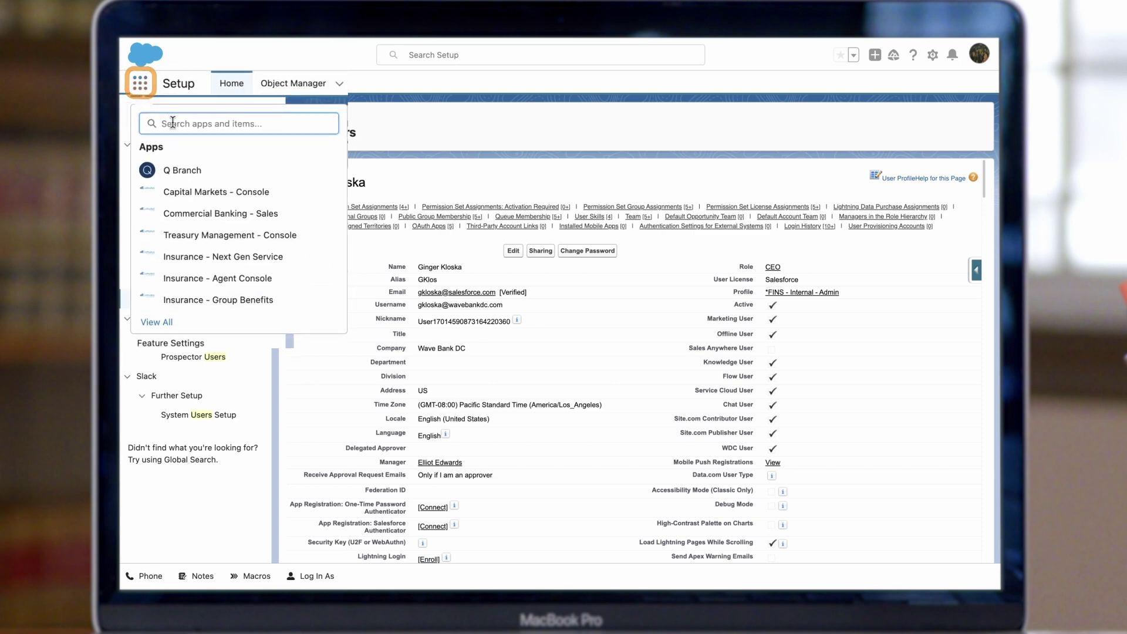
text(analytics)
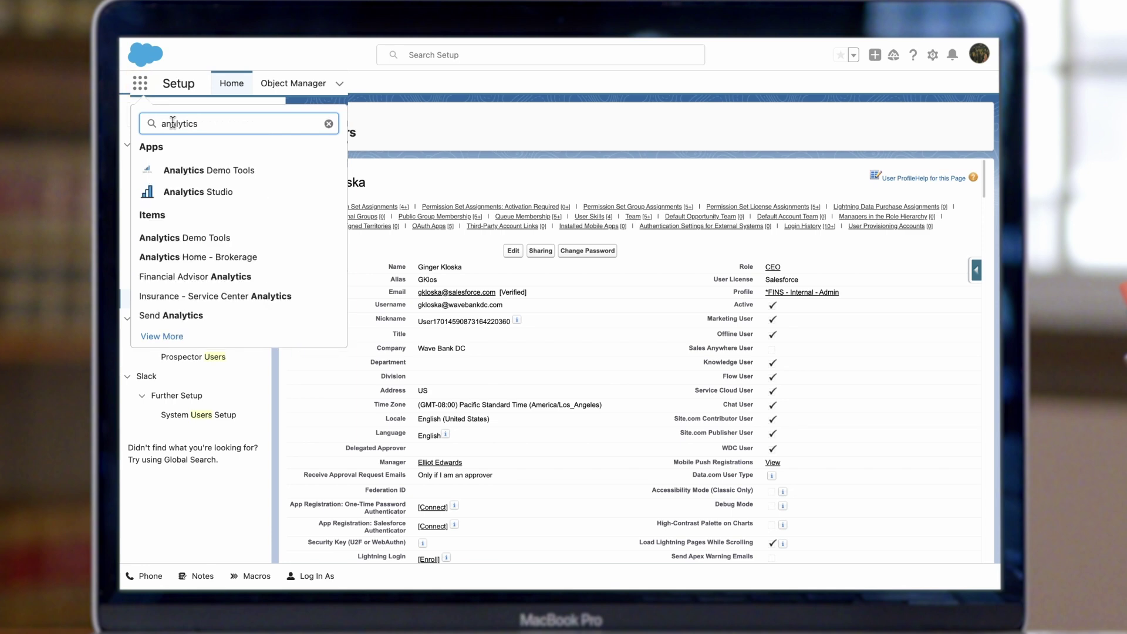
click(257, 192)
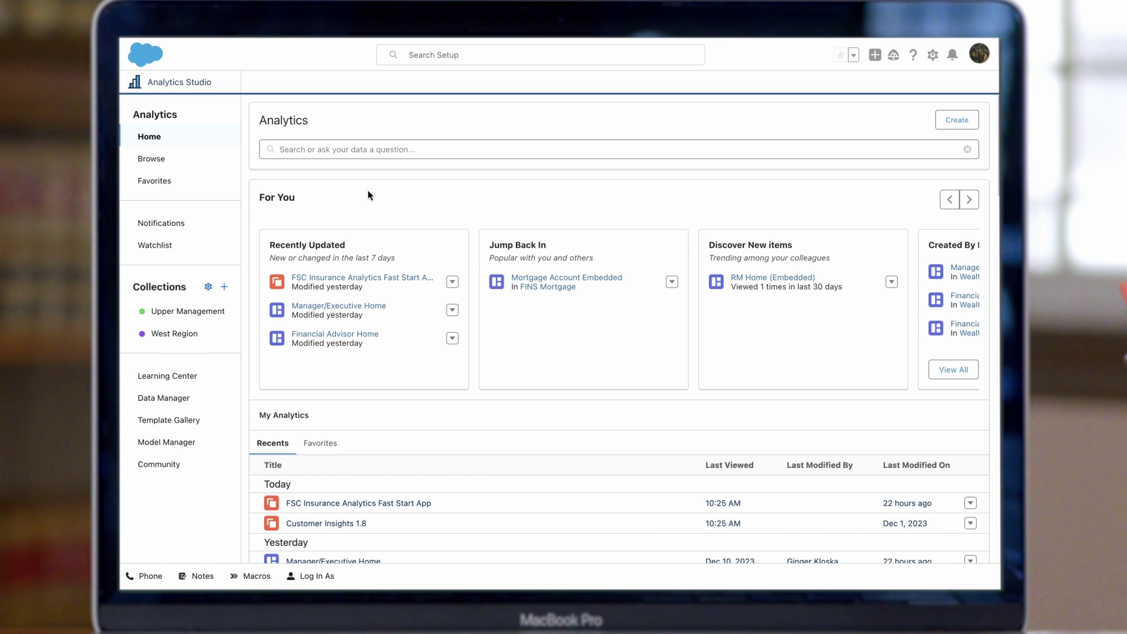
click(976, 125)
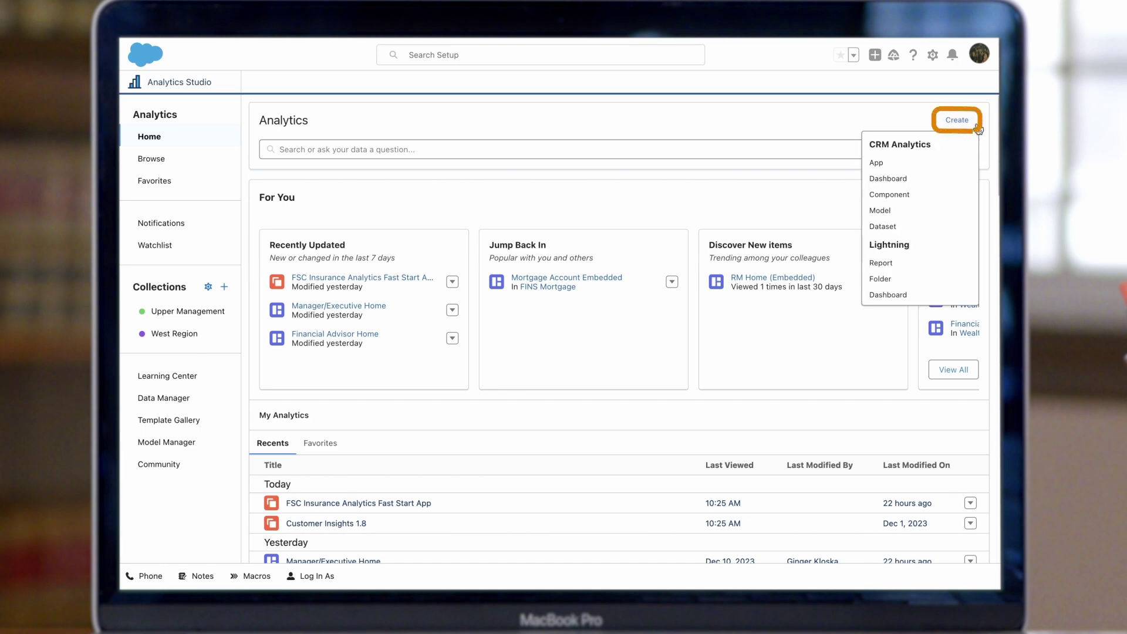
click(948, 165)
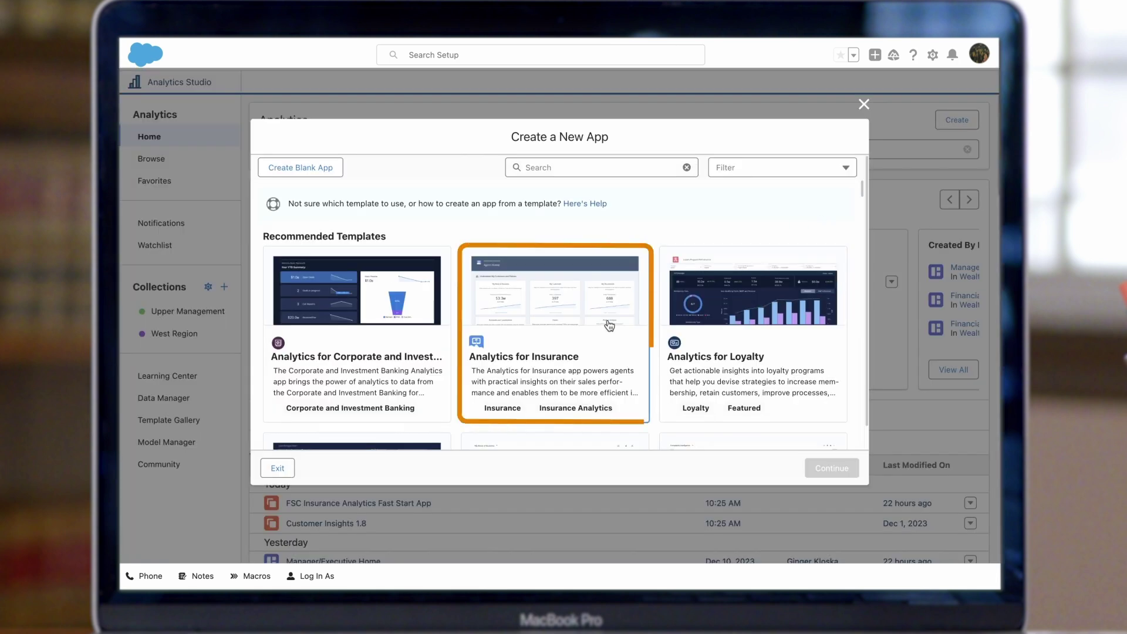
Select the Analytics for Wealth Management template and continue to its details page
scroll(608, 324, down, 5)
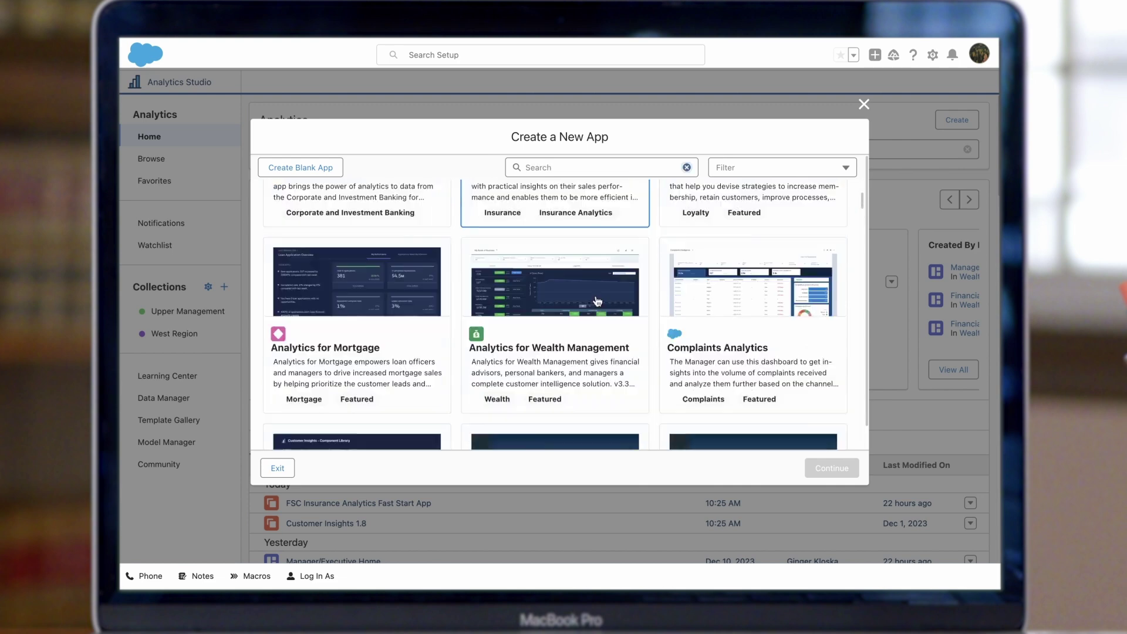
scroll(608, 278, down, 3)
scroll(608, 279, up, 3)
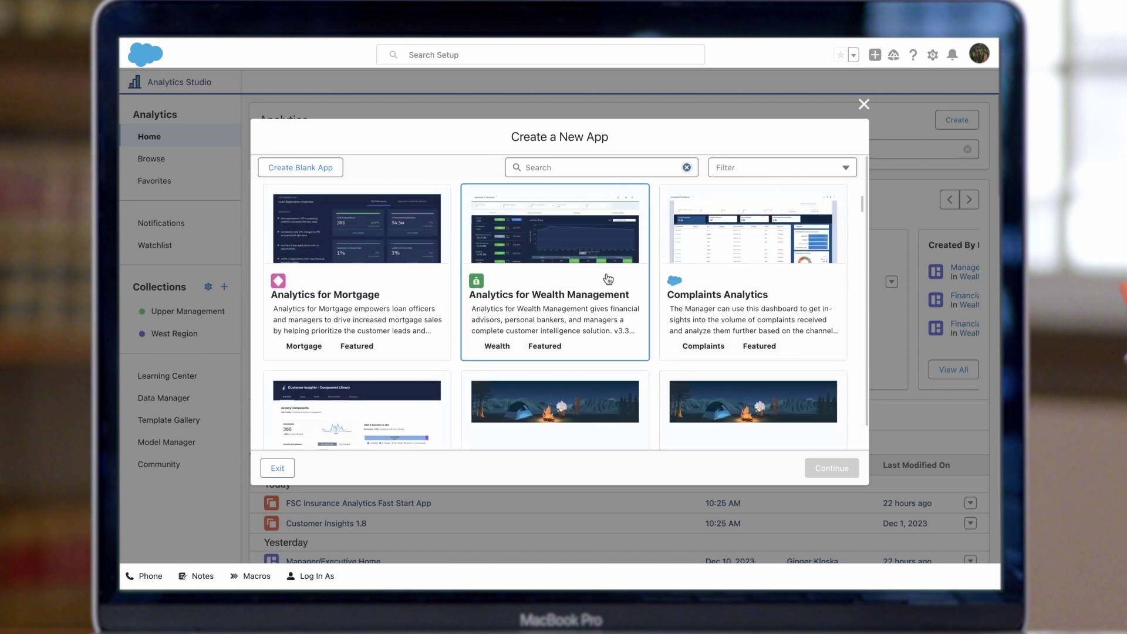
click(608, 278)
click(832, 474)
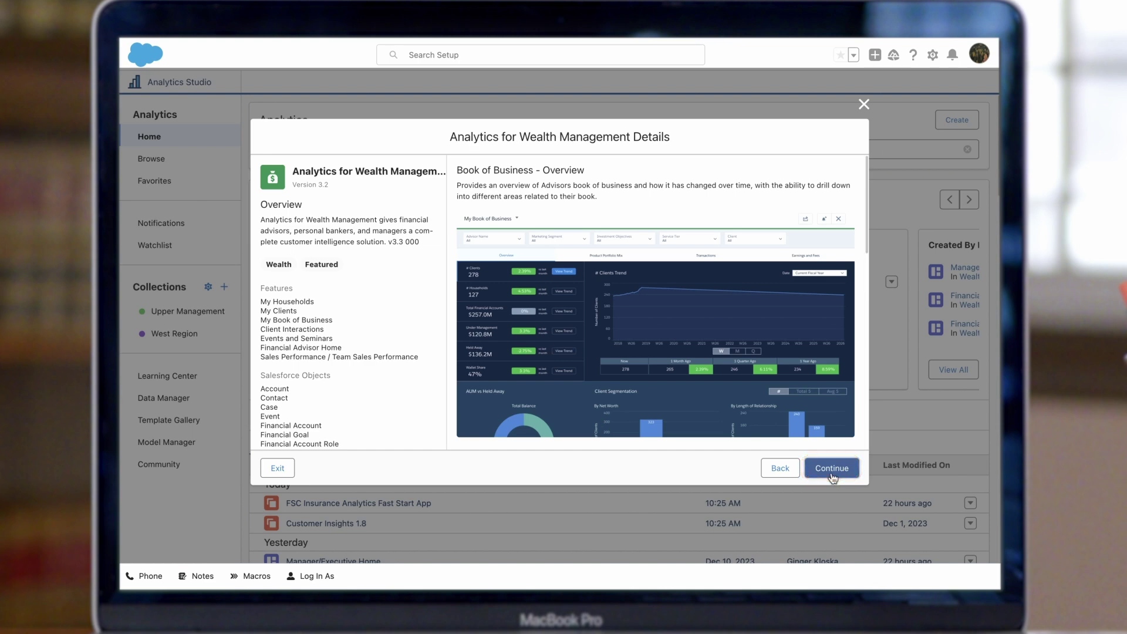
Choose to create a brand new app, run the requirement checks, and continue once they pass
click(828, 472)
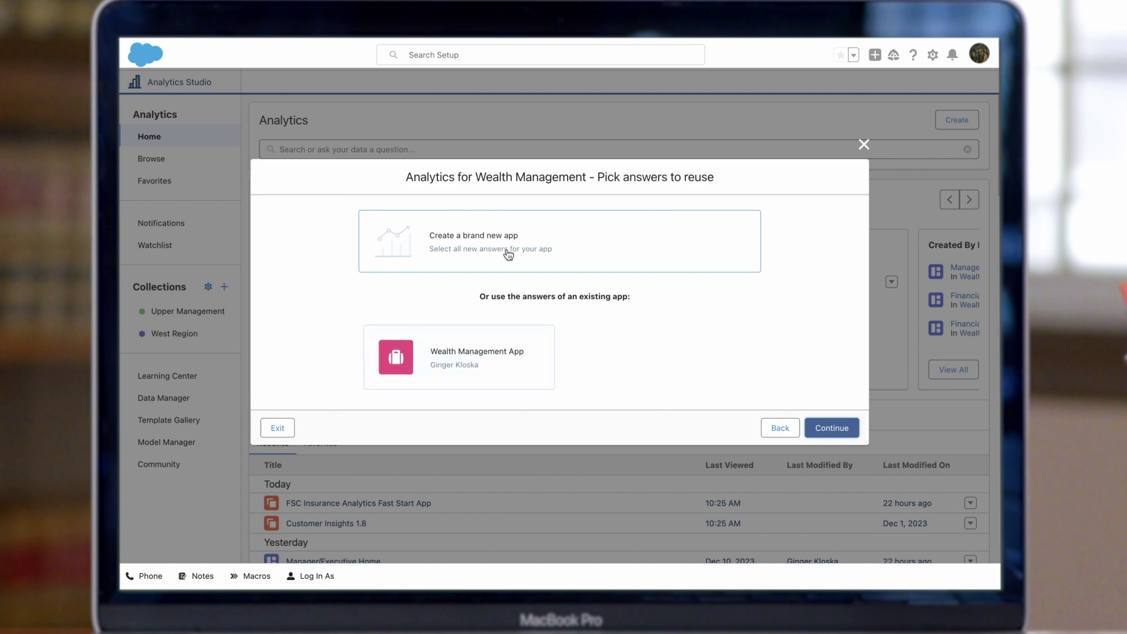
click(565, 246)
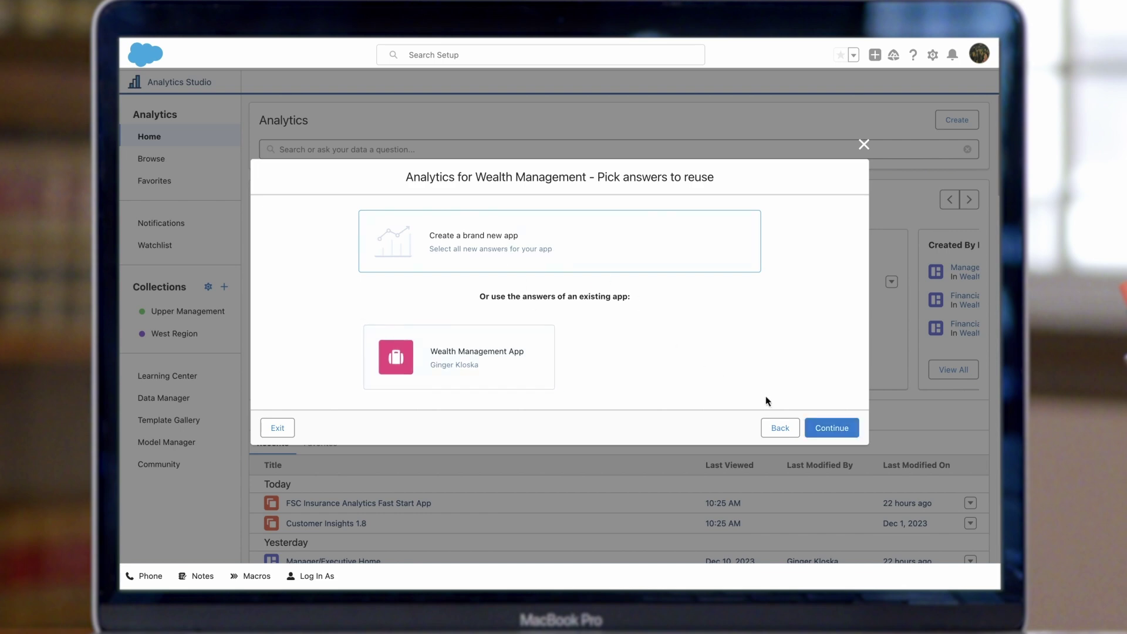
click(844, 430)
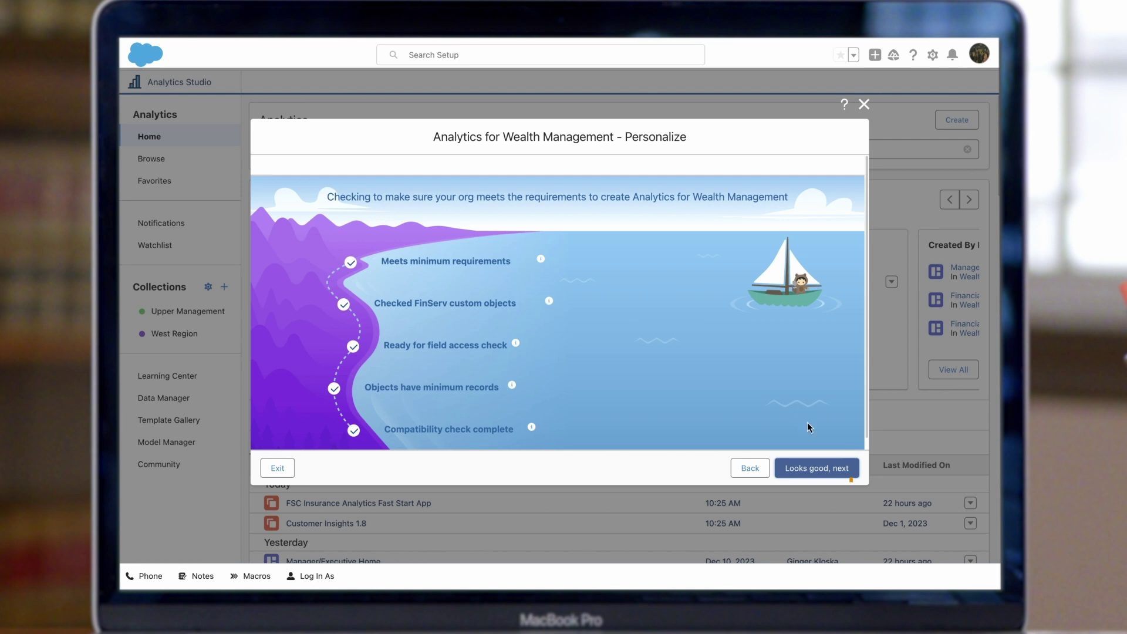
click(853, 468)
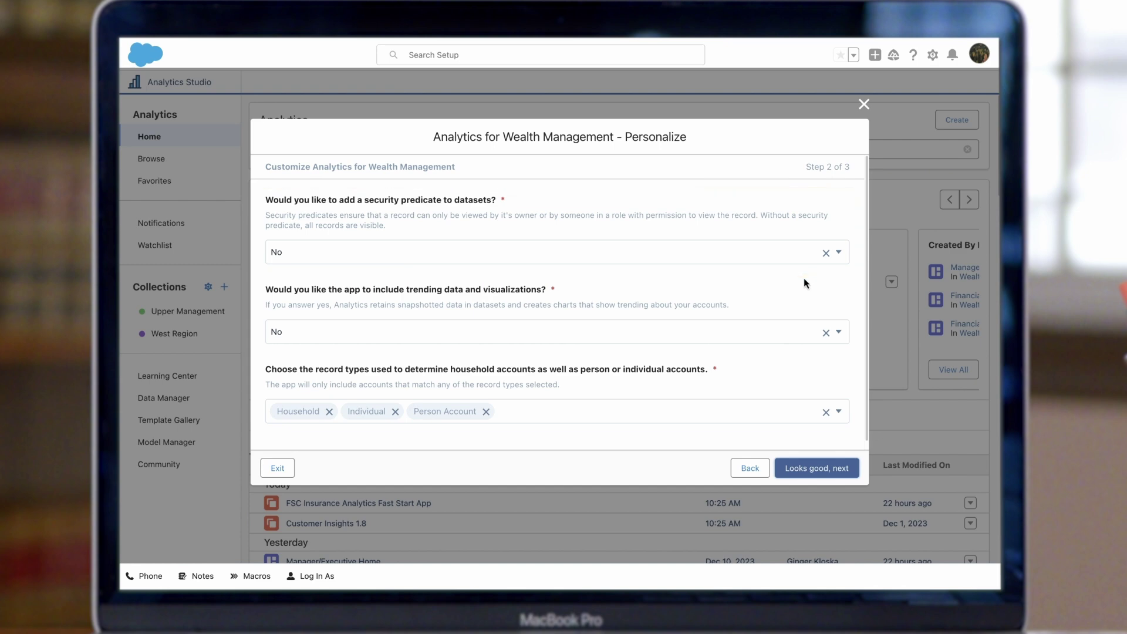
Set security predicates on datasets to Yes, leave trending at No, and advance to step 3
click(802, 254)
click(776, 277)
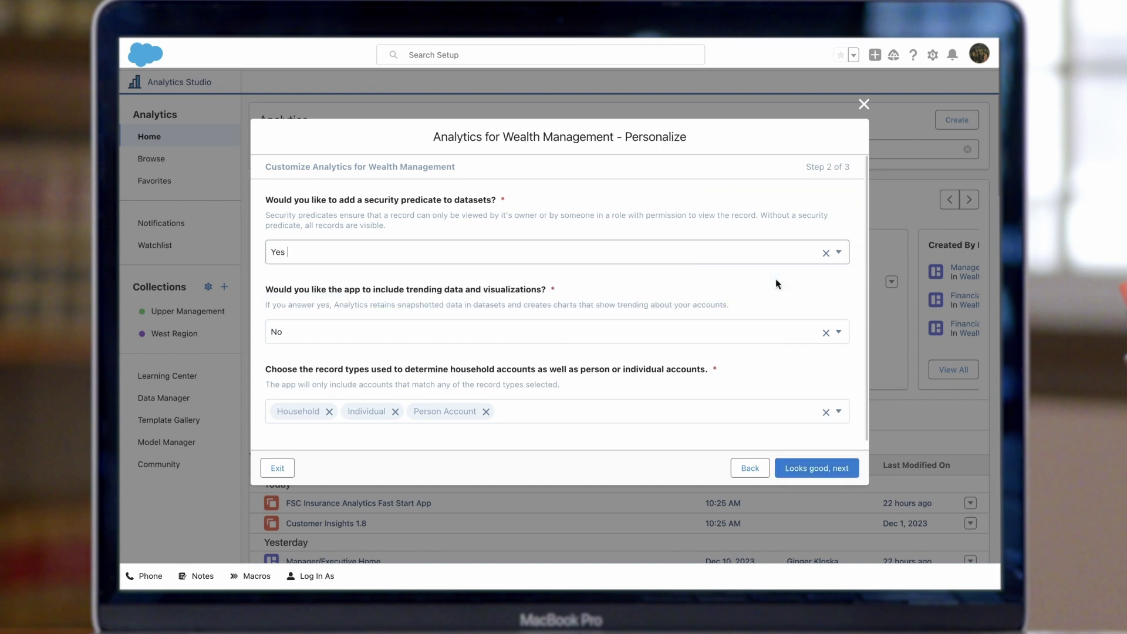
scroll(769, 298, down, 1)
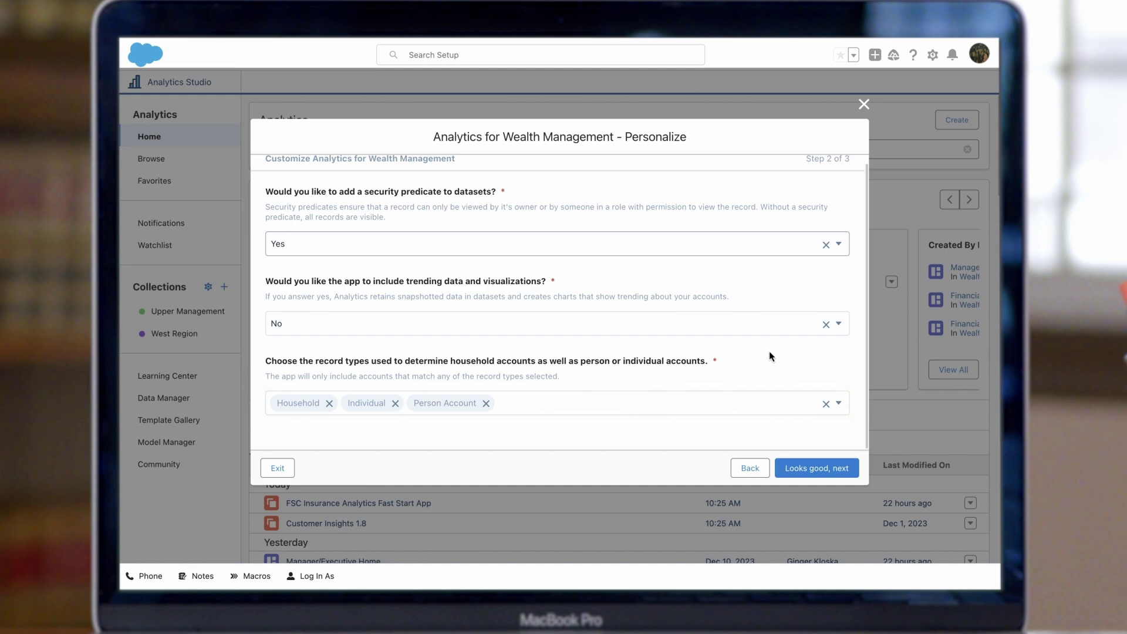
click(801, 474)
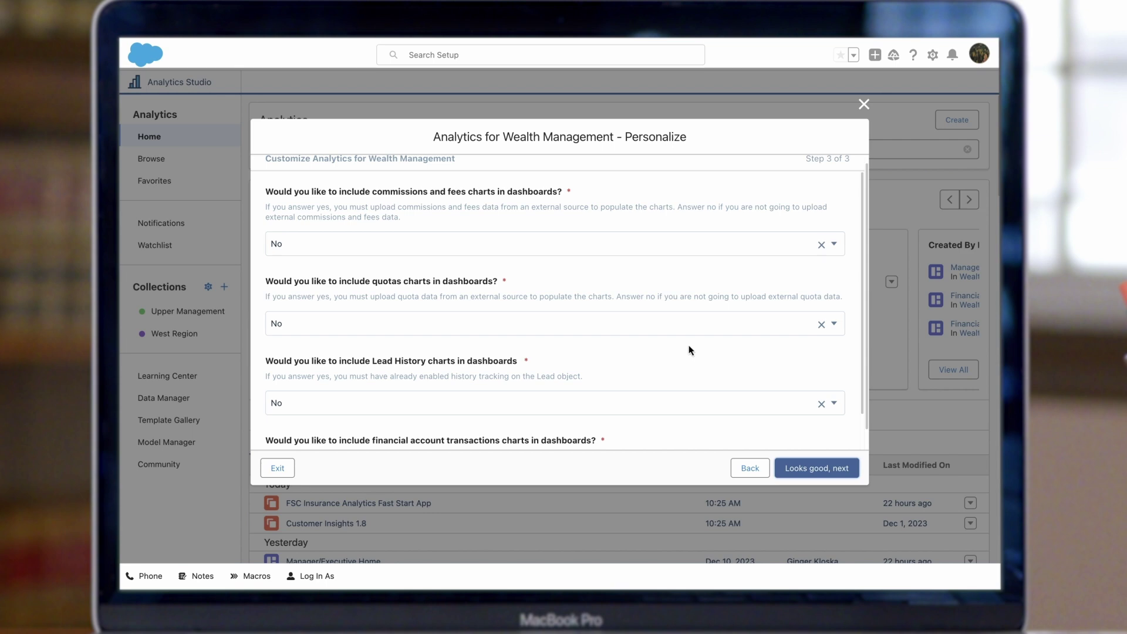
Review the step 3 chart questions, leaving commissions, quotas, Lead History and transactions at No
scroll(690, 350, down, 3)
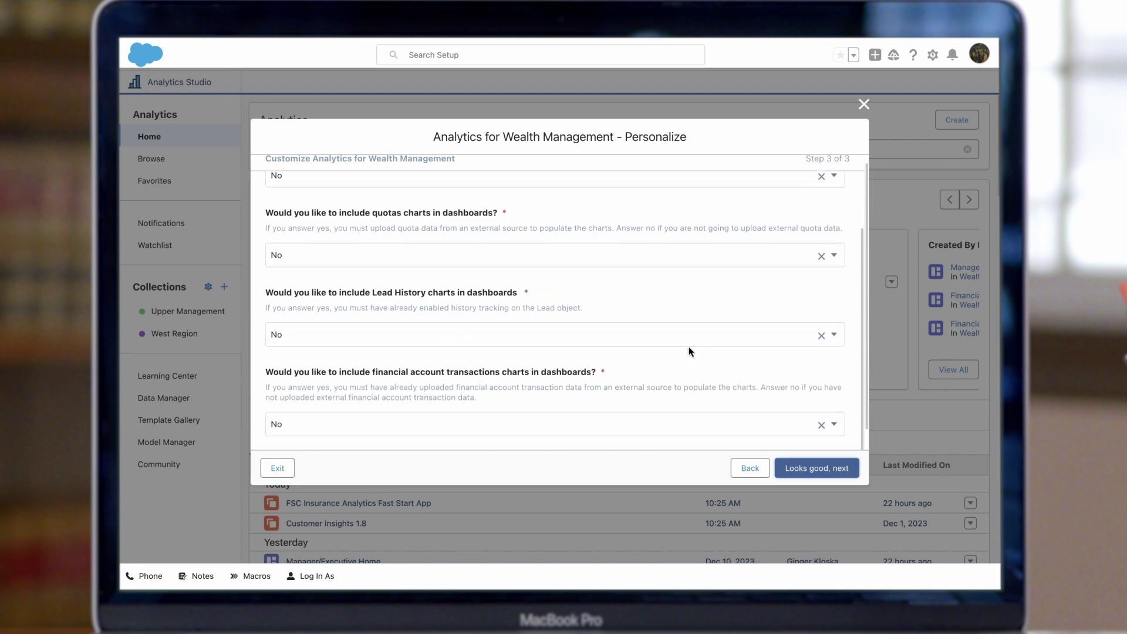
scroll(689, 351, down, 1)
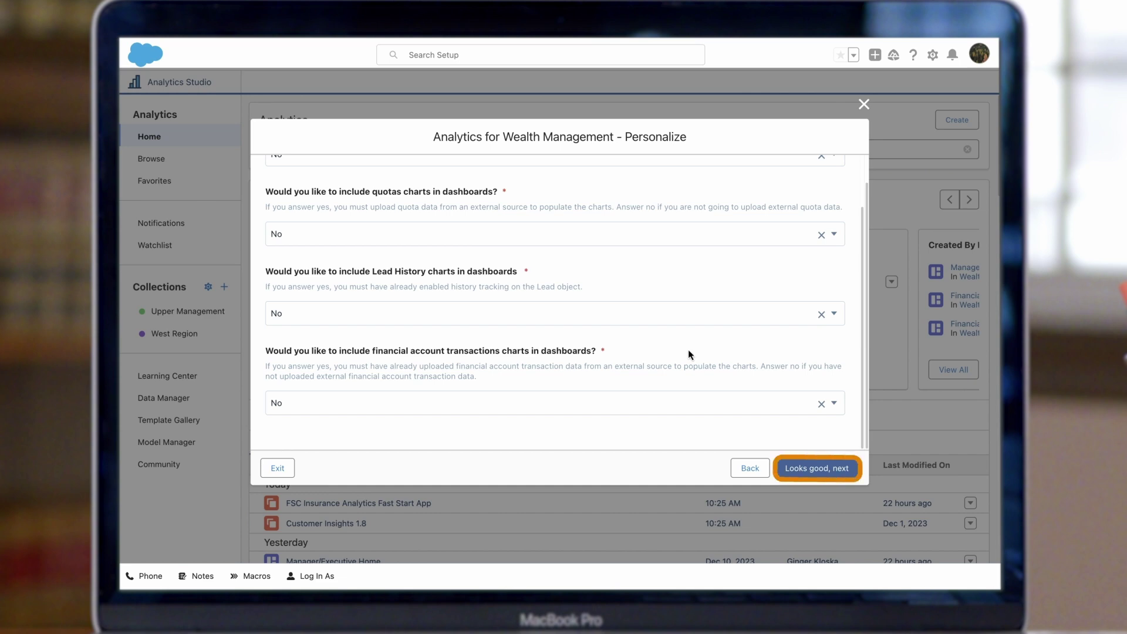
Name the app 'Wealth Management' and create it
click(781, 468)
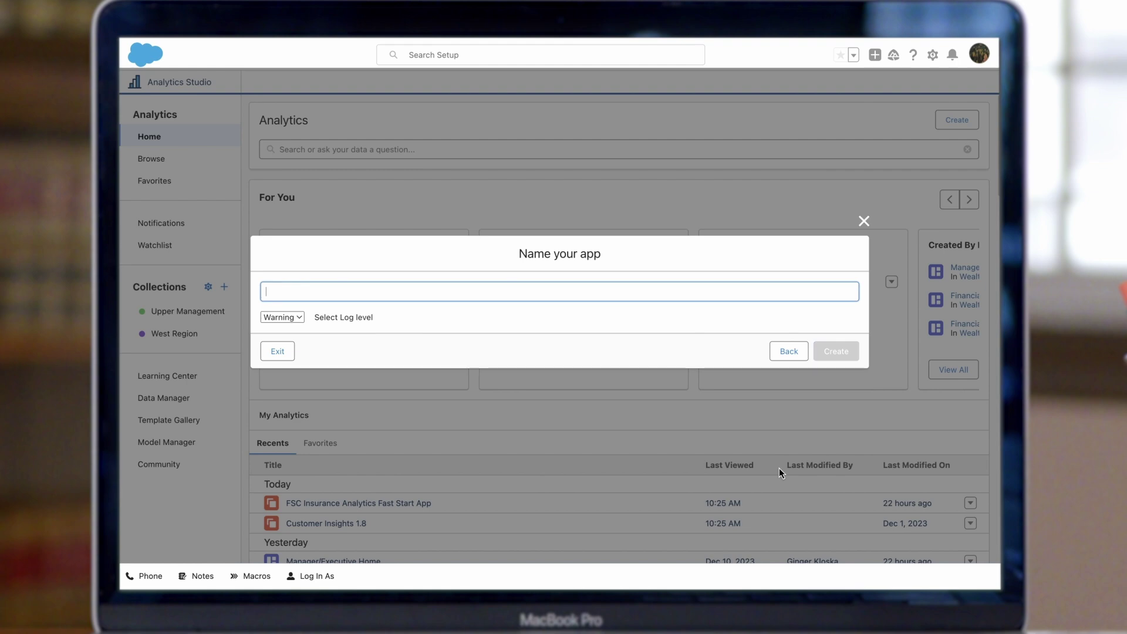
text(Wealth Management)
click(852, 352)
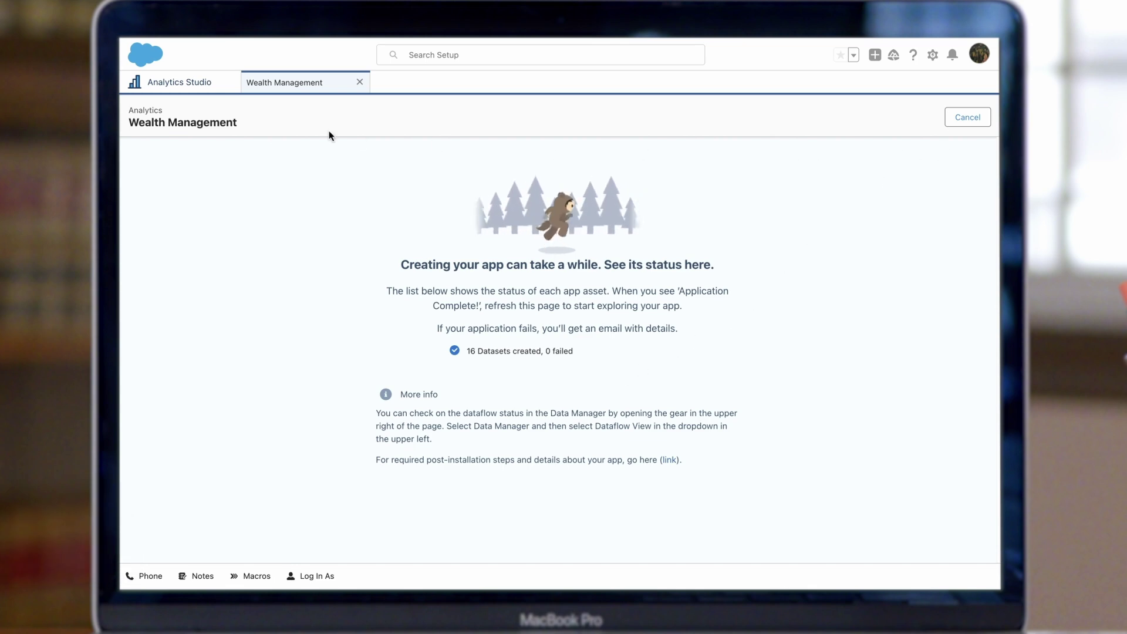
Open the Wealth Management App from Analytics Studio home and run it
click(195, 93)
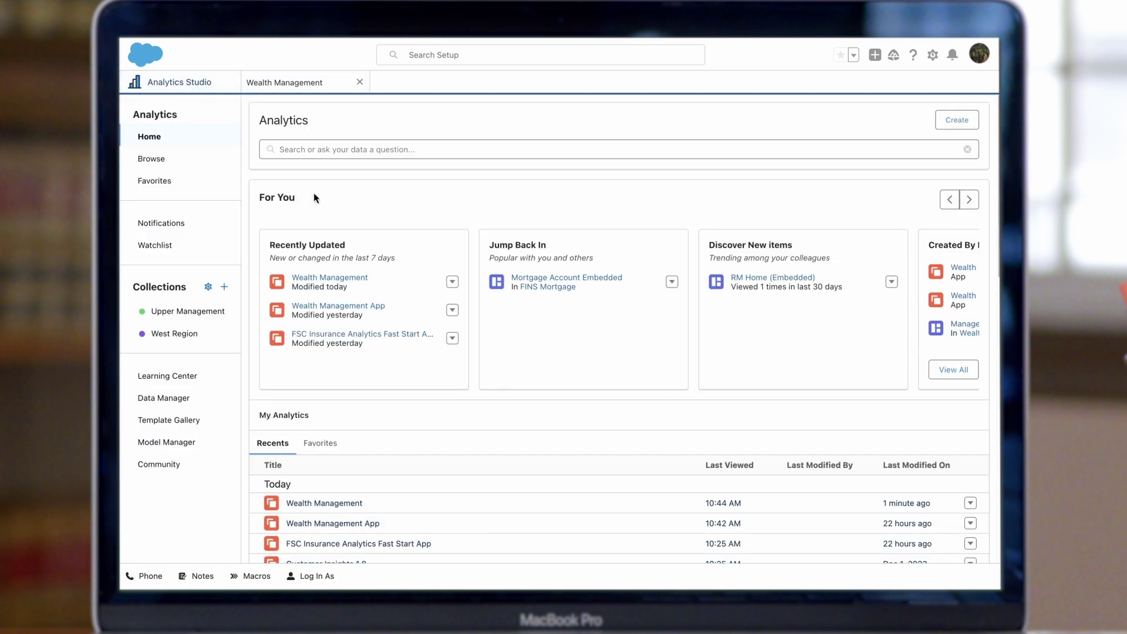
click(338, 307)
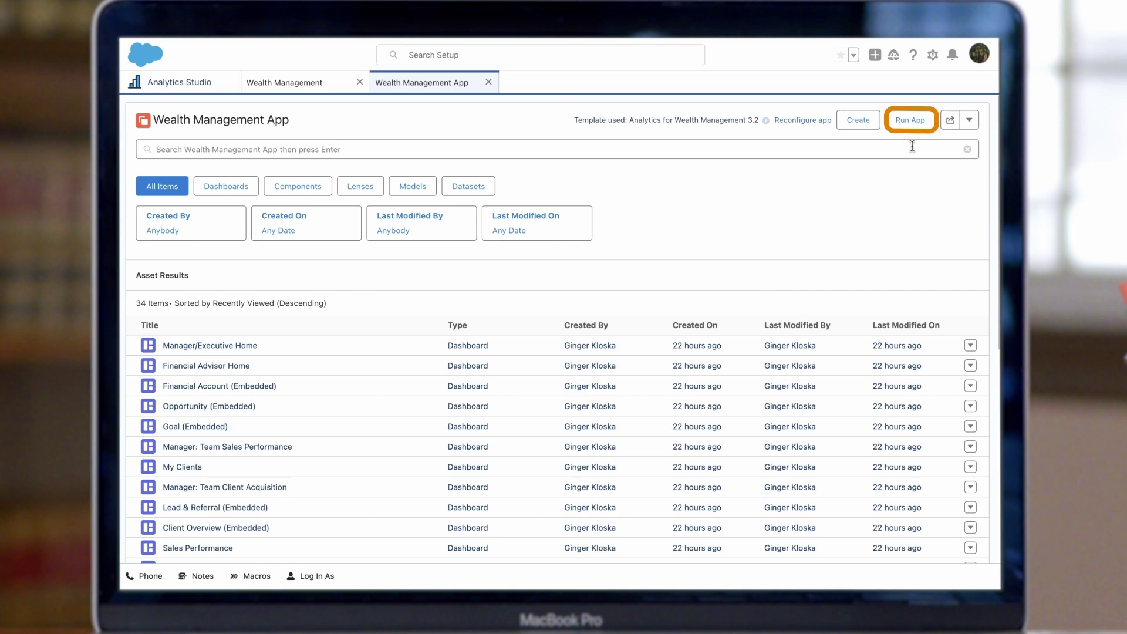
click(930, 125)
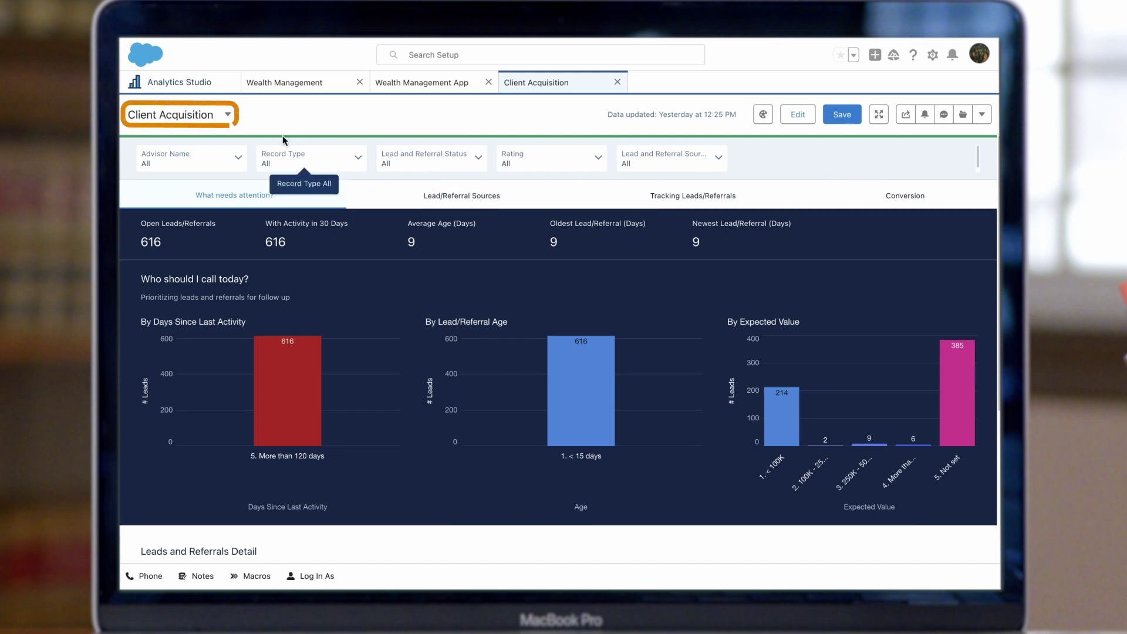
Switch to the Client Overview (Embedded) dashboard, then to Financial Advisor Home
click(230, 116)
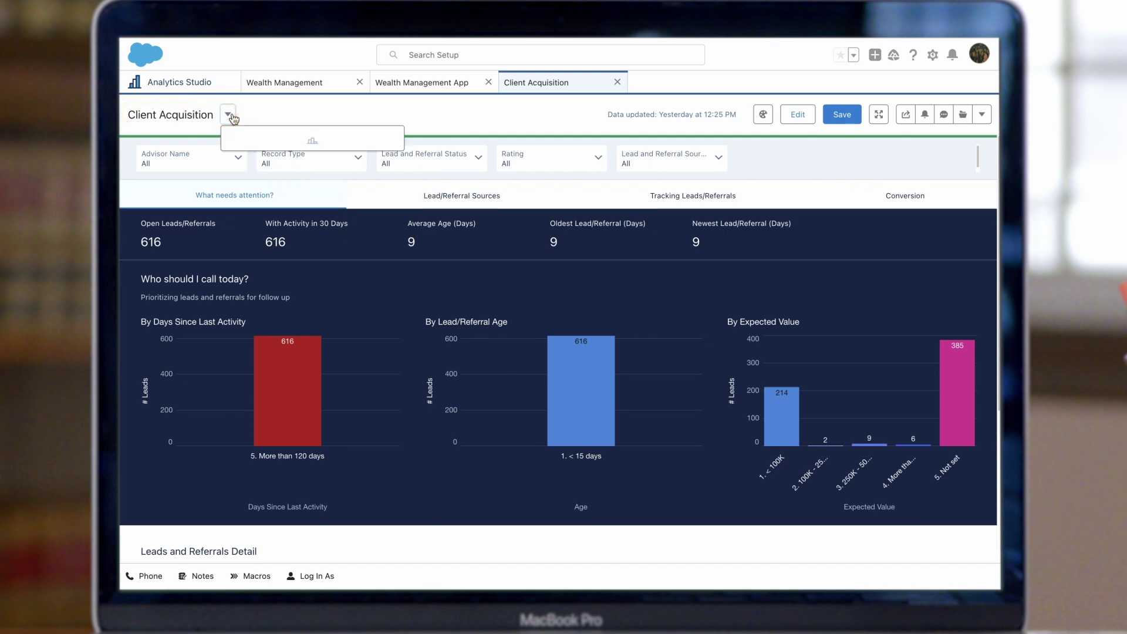
click(257, 182)
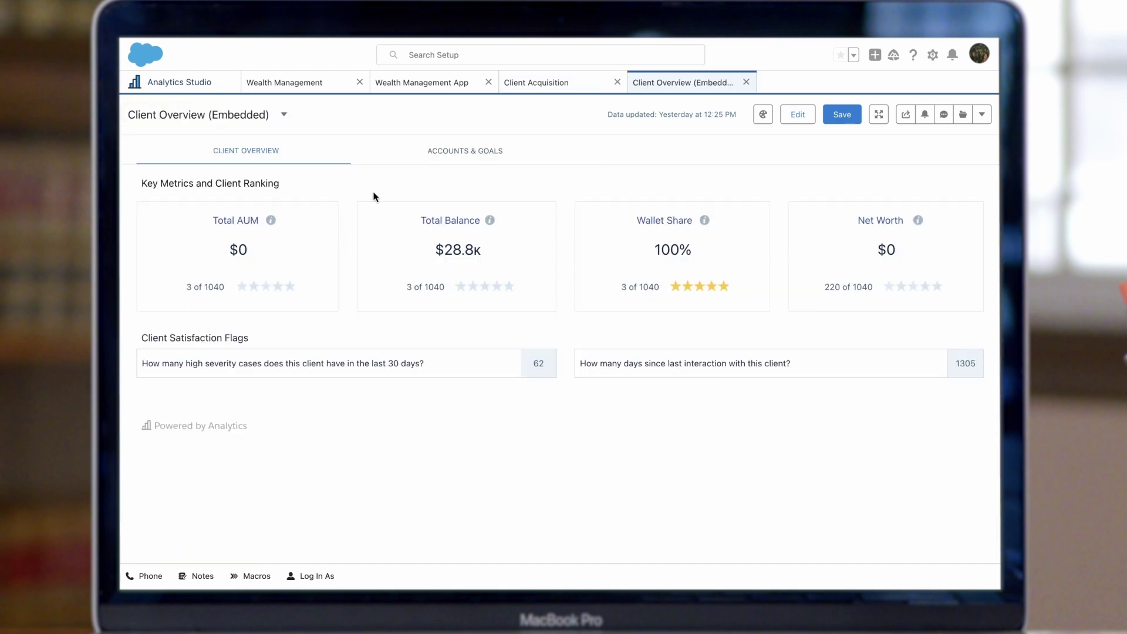
click(284, 115)
scroll(338, 257, down, 3)
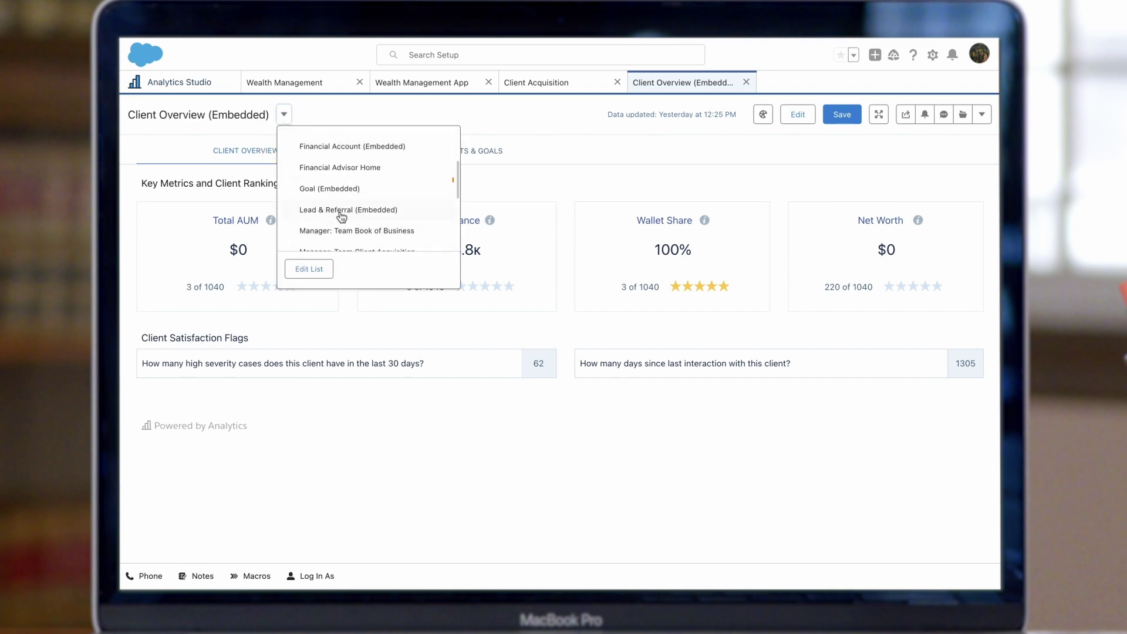
click(335, 170)
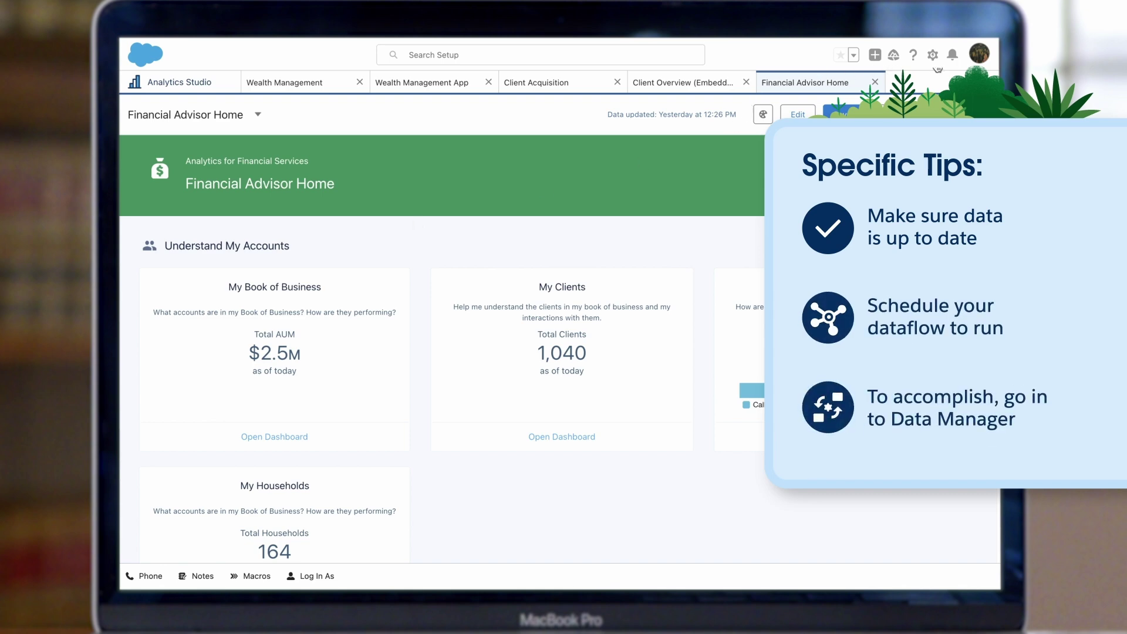
Go to Data Manager and open the Dataflows & Recipes list
click(937, 67)
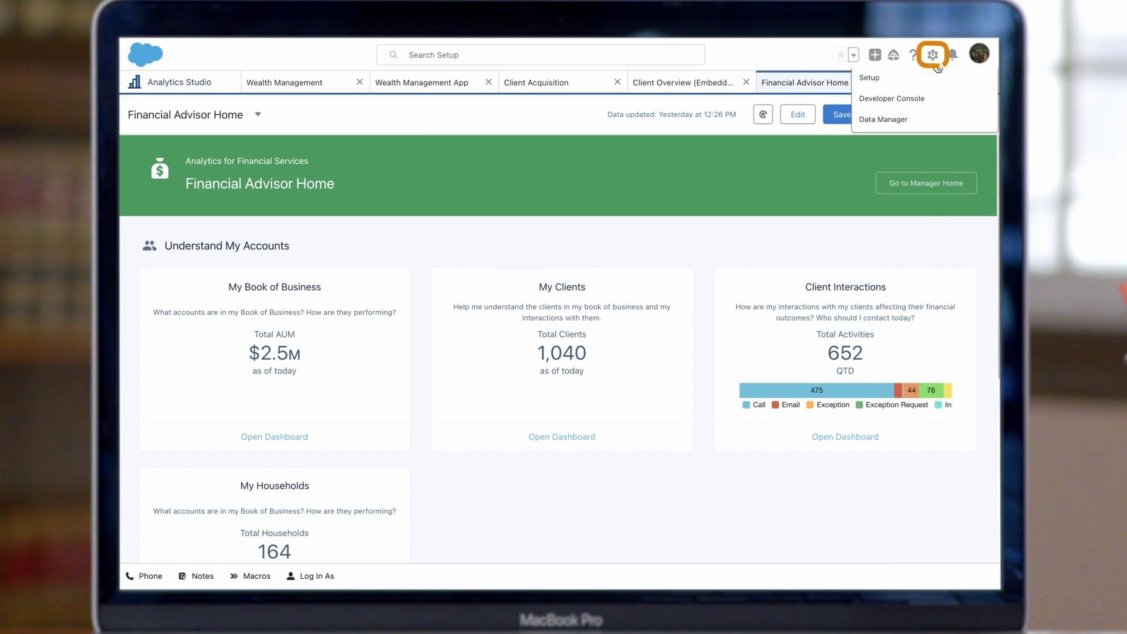
click(893, 121)
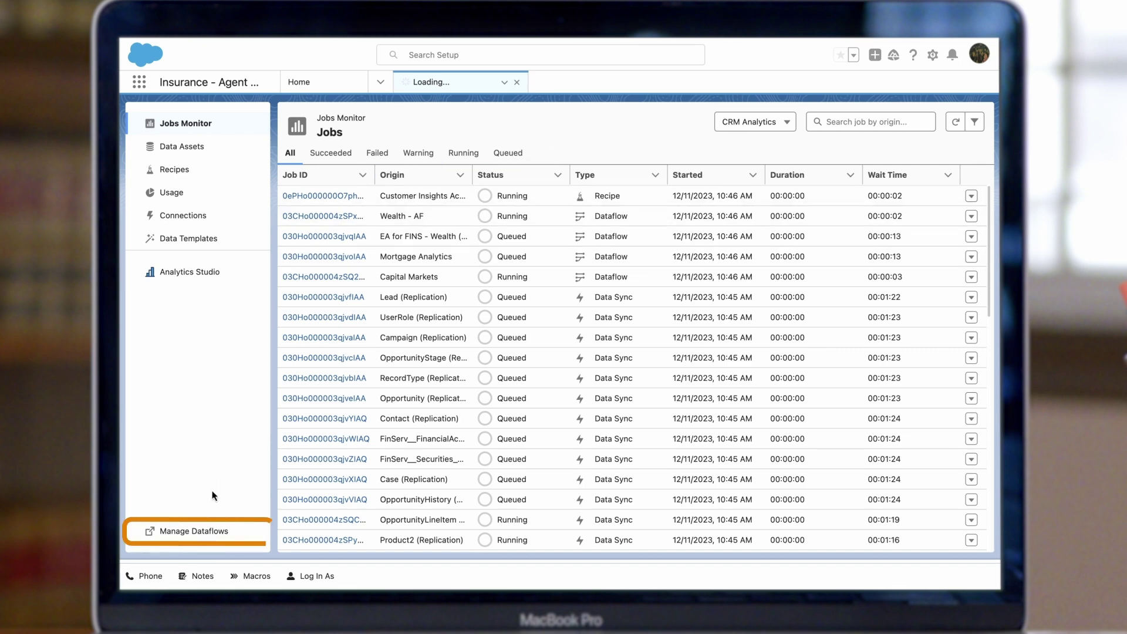
click(237, 535)
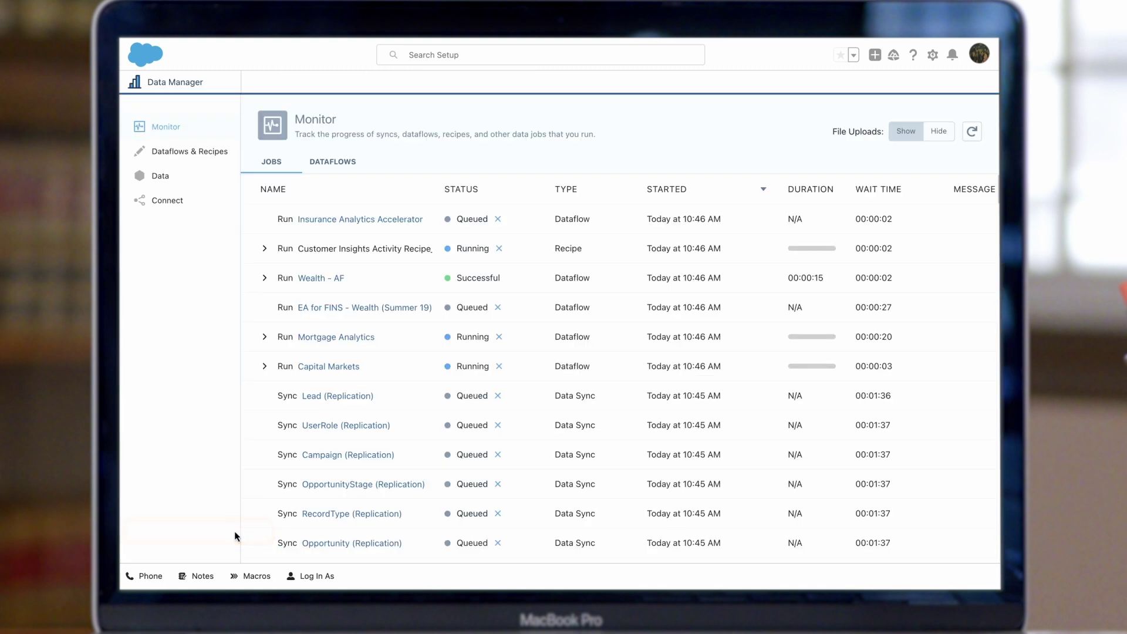
click(232, 164)
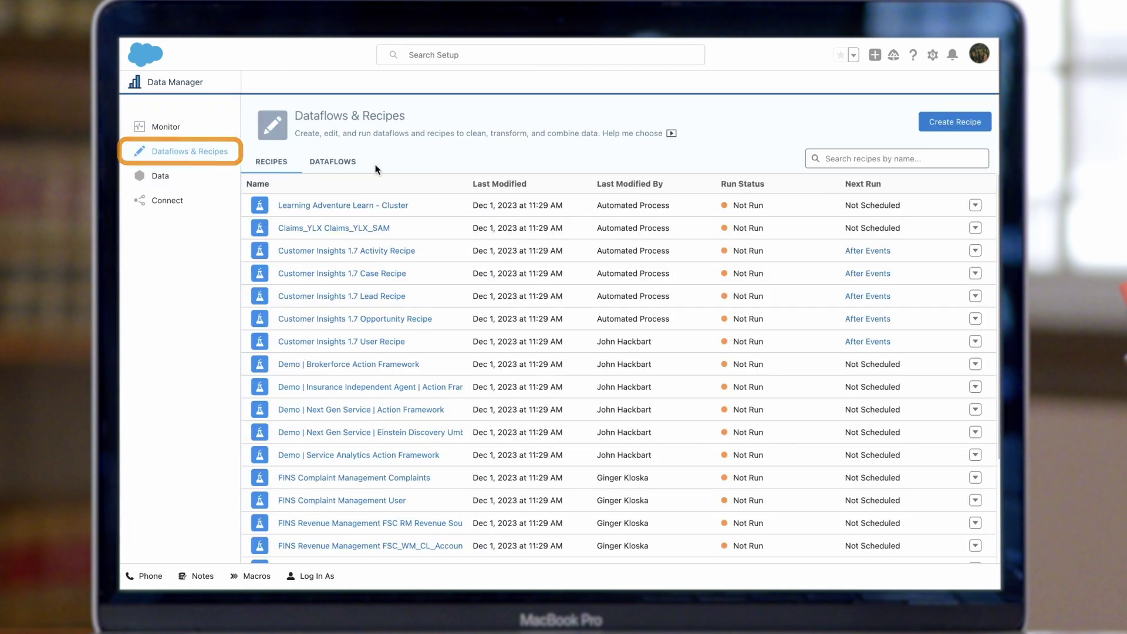
Filter dataflows by 'wealth' and open actions for Wealth Management Main Dataflow
click(358, 165)
click(850, 163)
text(wealth)
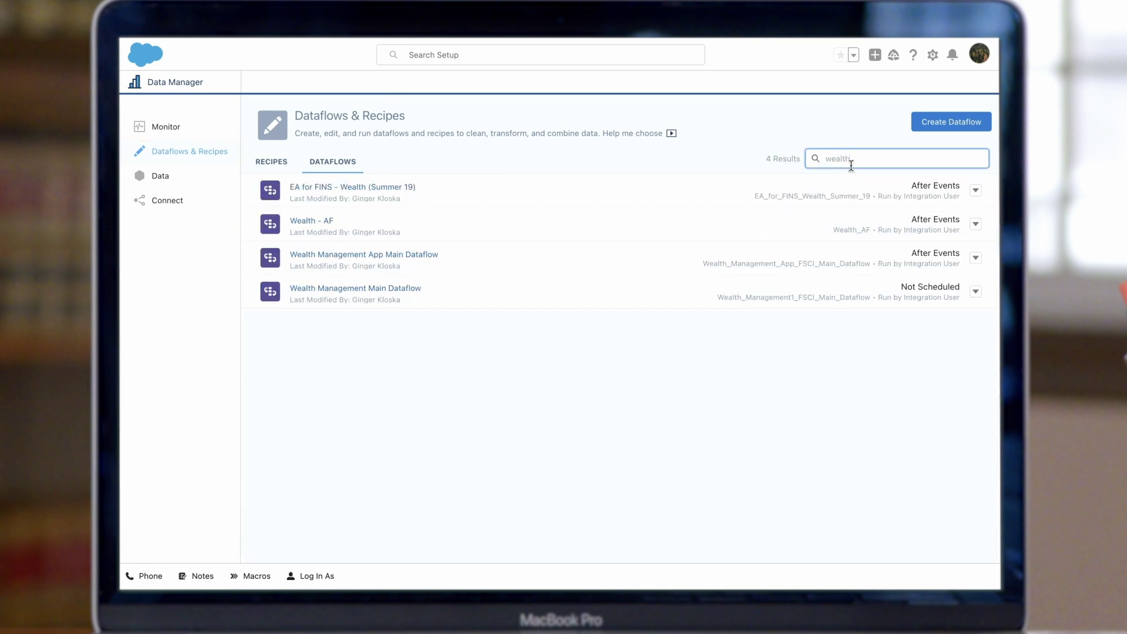
click(977, 292)
Open the Wealth Management Main Dataflow schedule, set it to Hour, and select all seven days
click(974, 415)
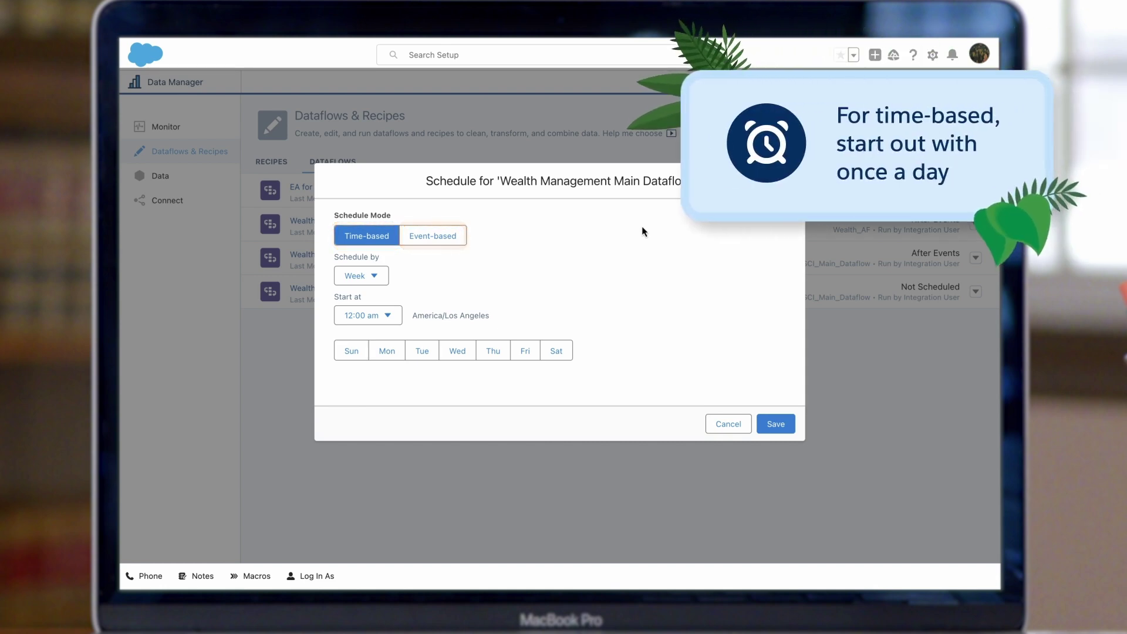
click(373, 277)
click(373, 322)
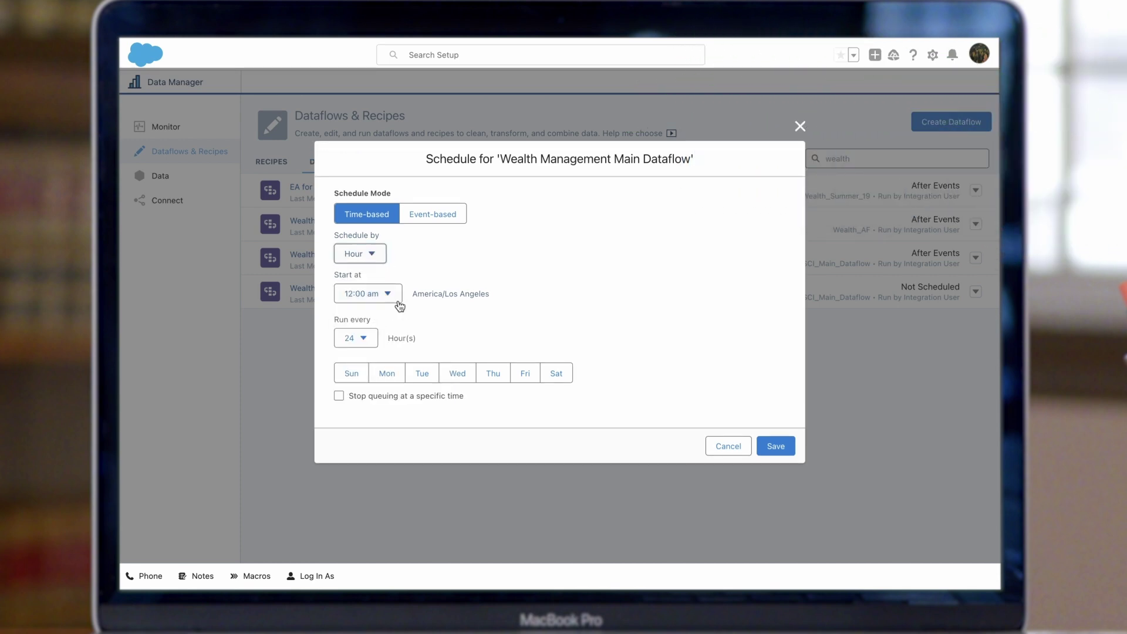
click(356, 374)
click(387, 374)
click(422, 374)
click(452, 376)
click(492, 374)
click(525, 371)
click(553, 372)
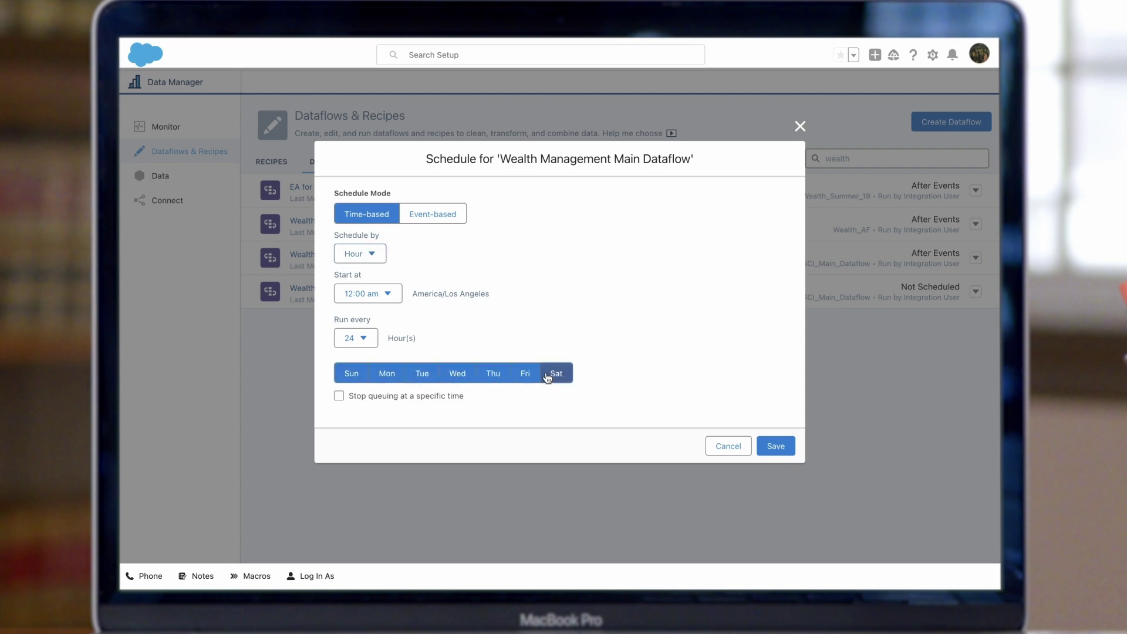
After checking event-based options, return to Time-based, reselect all seven days and save
click(452, 215)
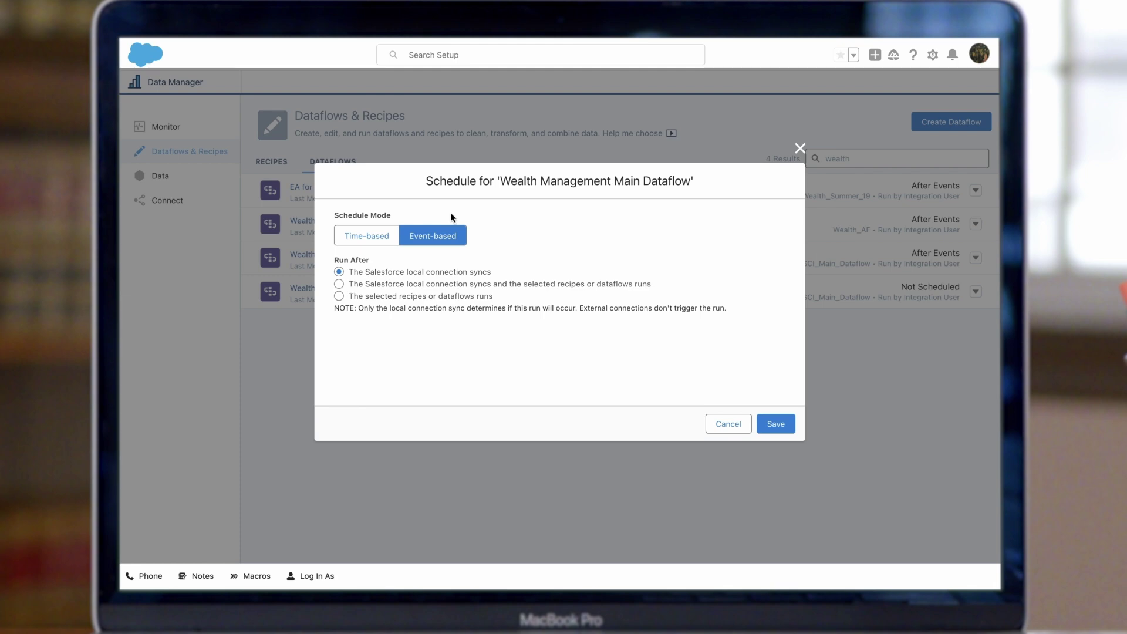
click(394, 235)
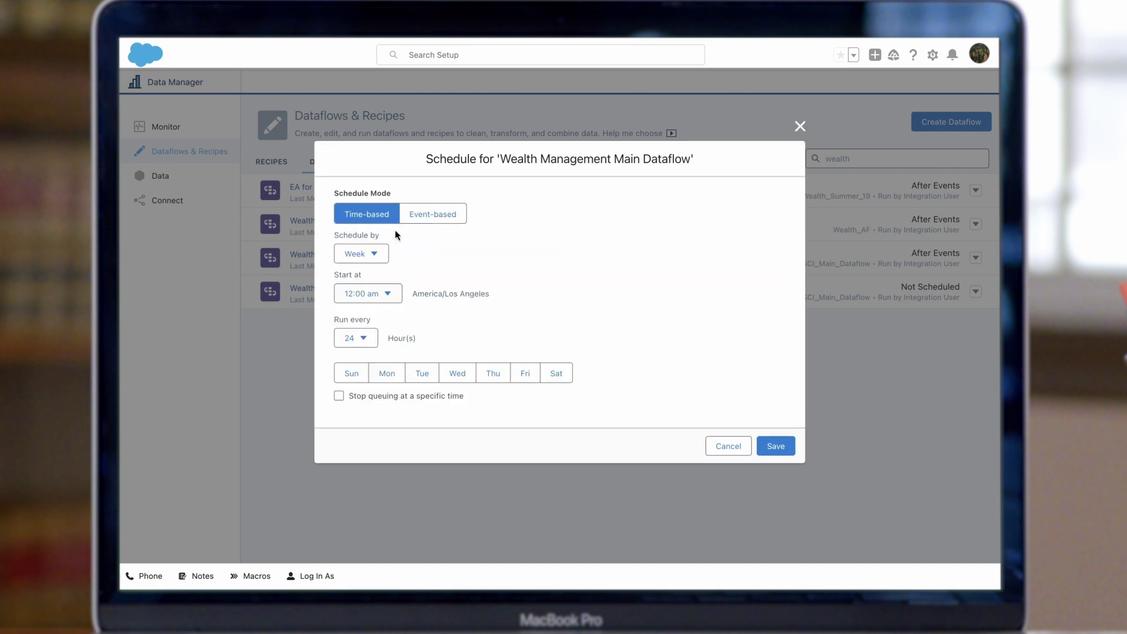
click(354, 374)
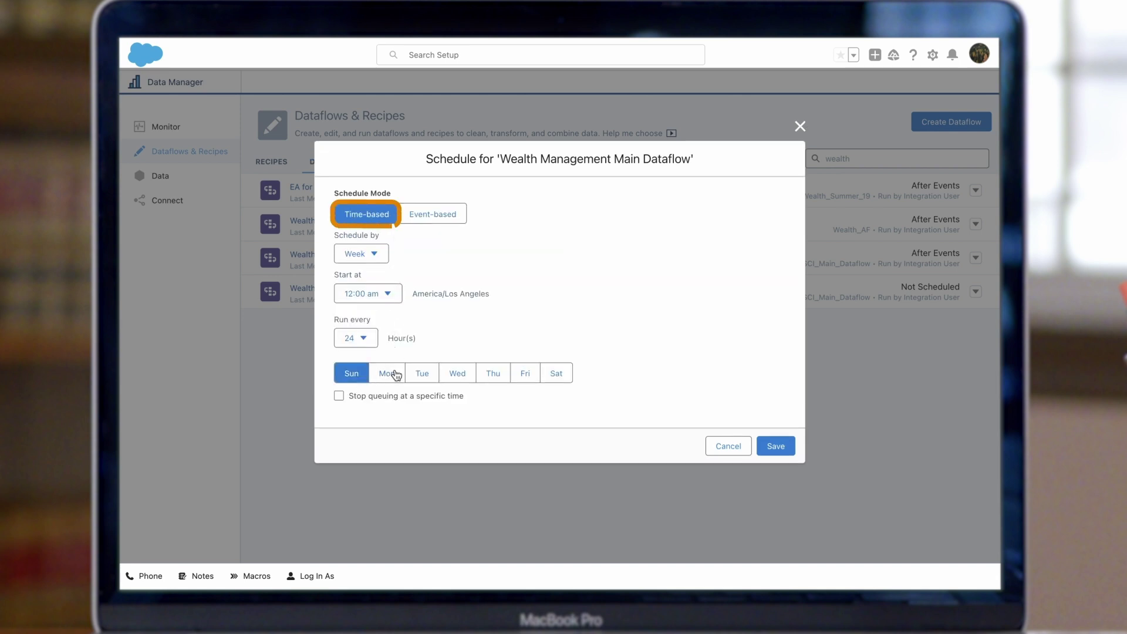
click(390, 374)
click(437, 373)
click(457, 374)
click(493, 374)
click(525, 373)
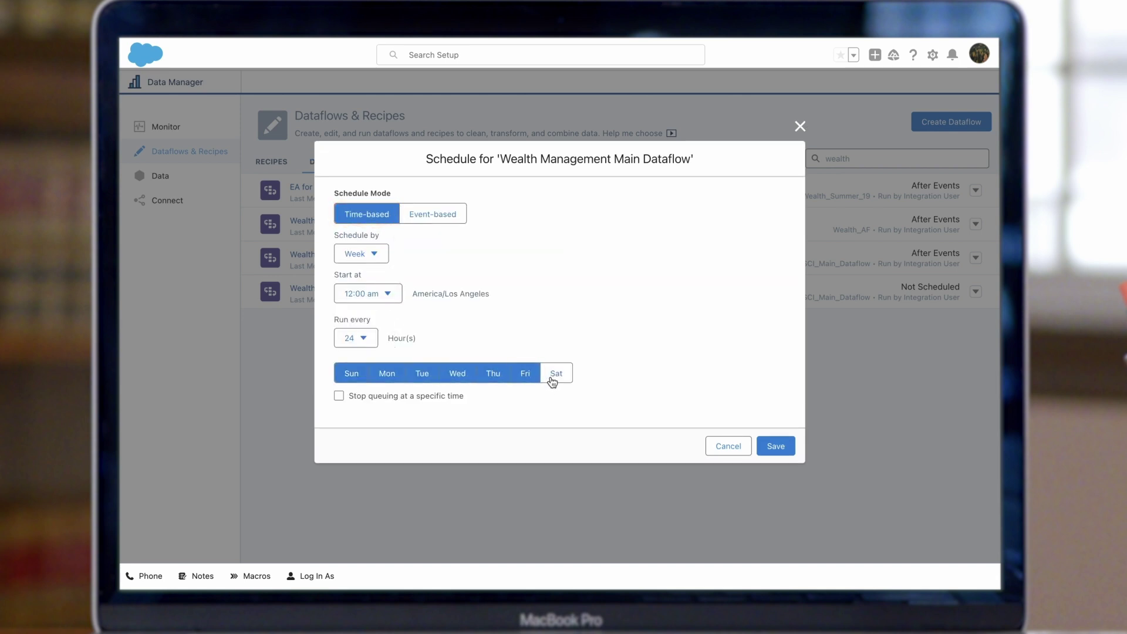
click(556, 374)
click(790, 448)
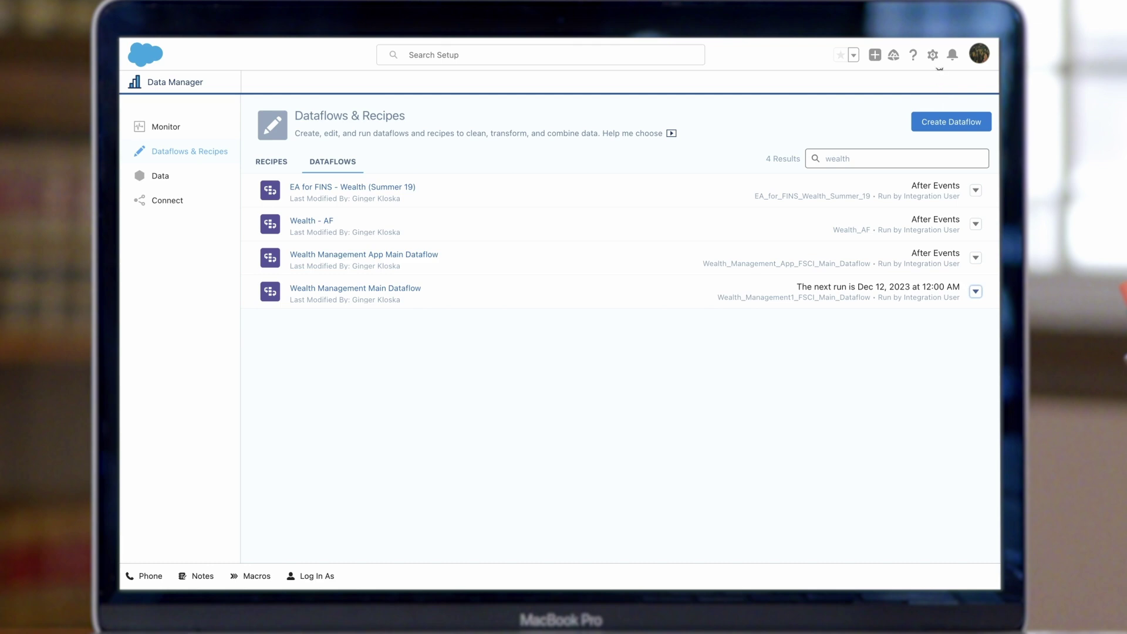
In Data Manager Connections, open the SFDC_LOCAL connection's sync schedule
click(933, 55)
click(911, 145)
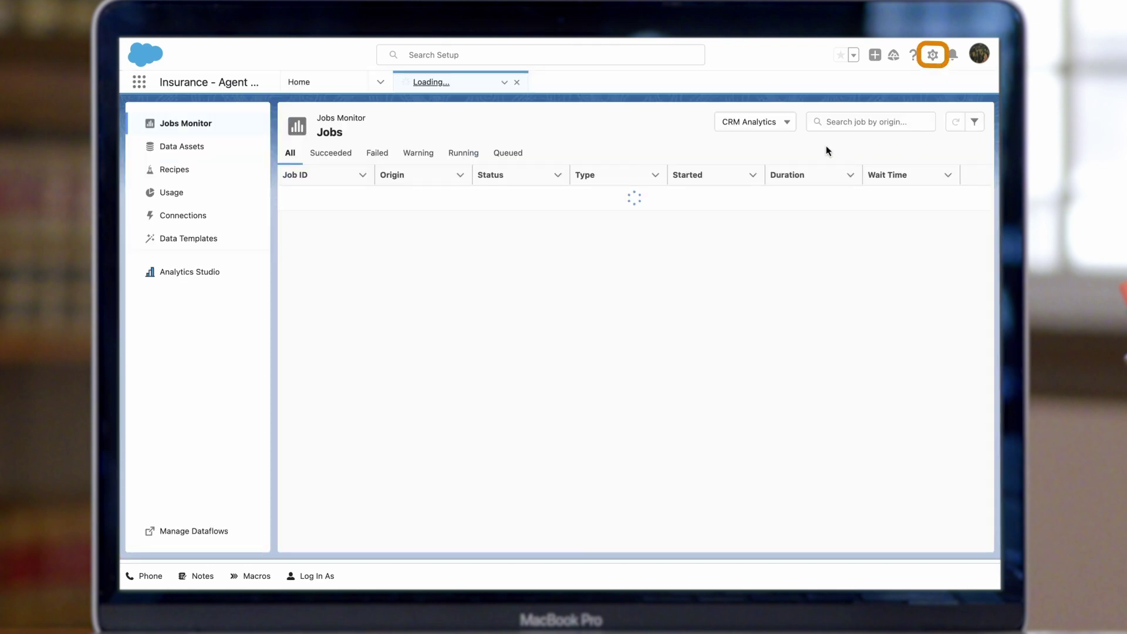
click(224, 216)
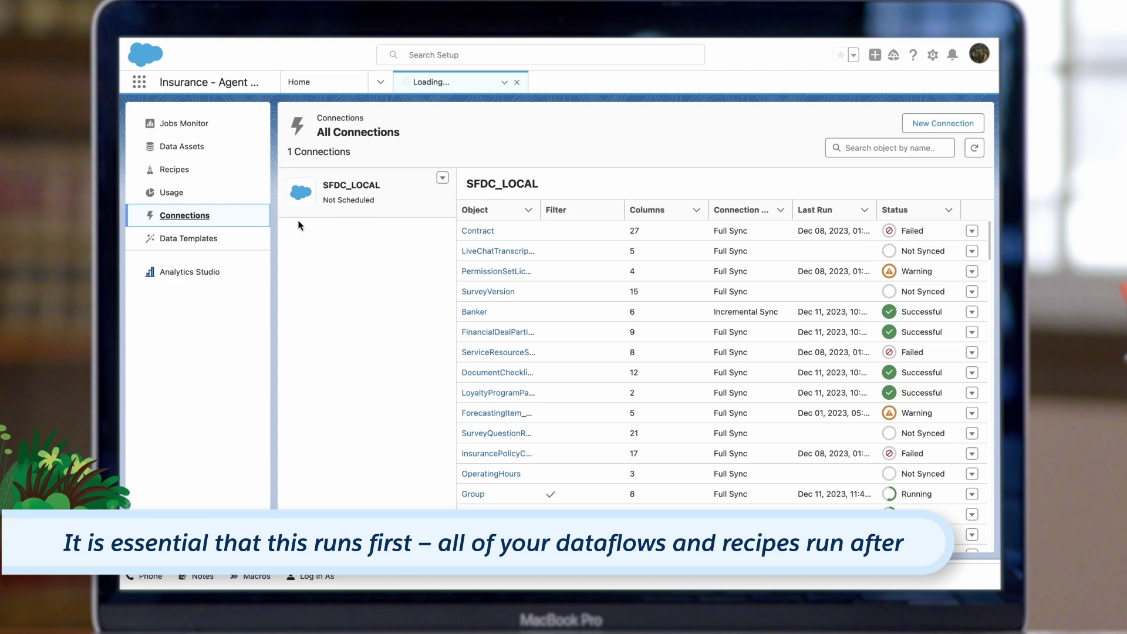
click(443, 179)
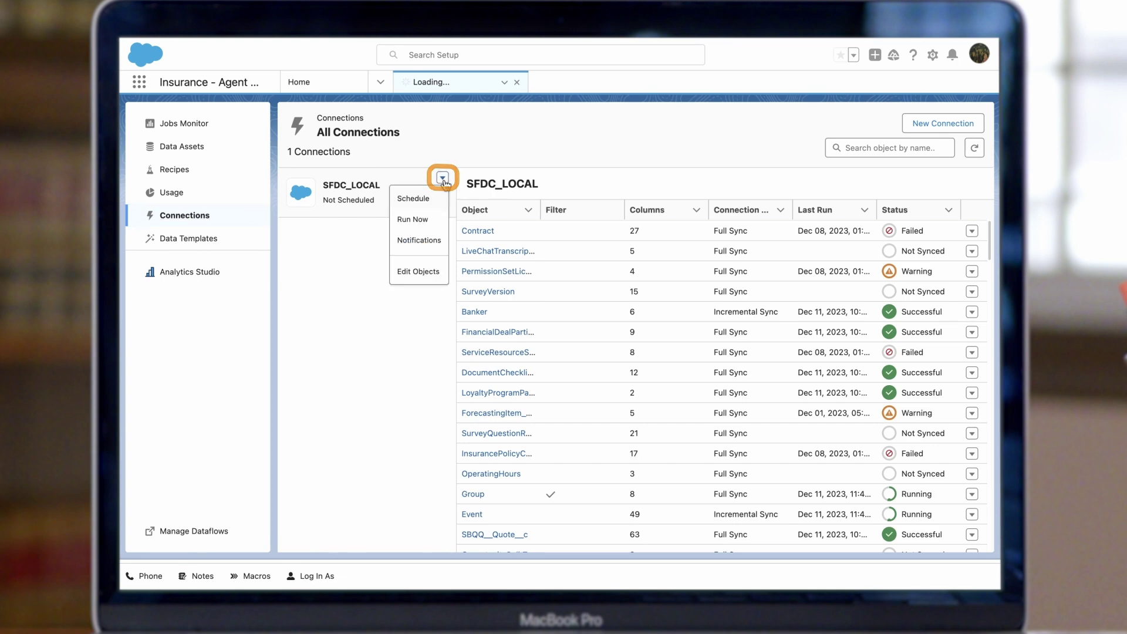
click(440, 200)
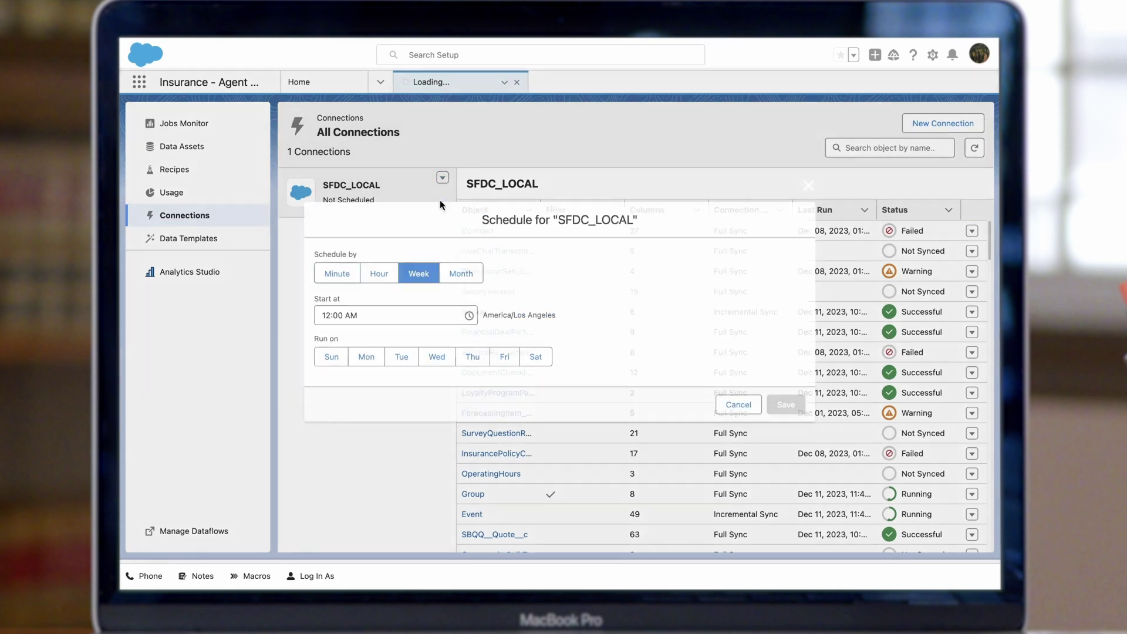
Schedule SFDC_LOCAL hourly from 11:30 PM every 24 hours, select run days, and save
click(392, 273)
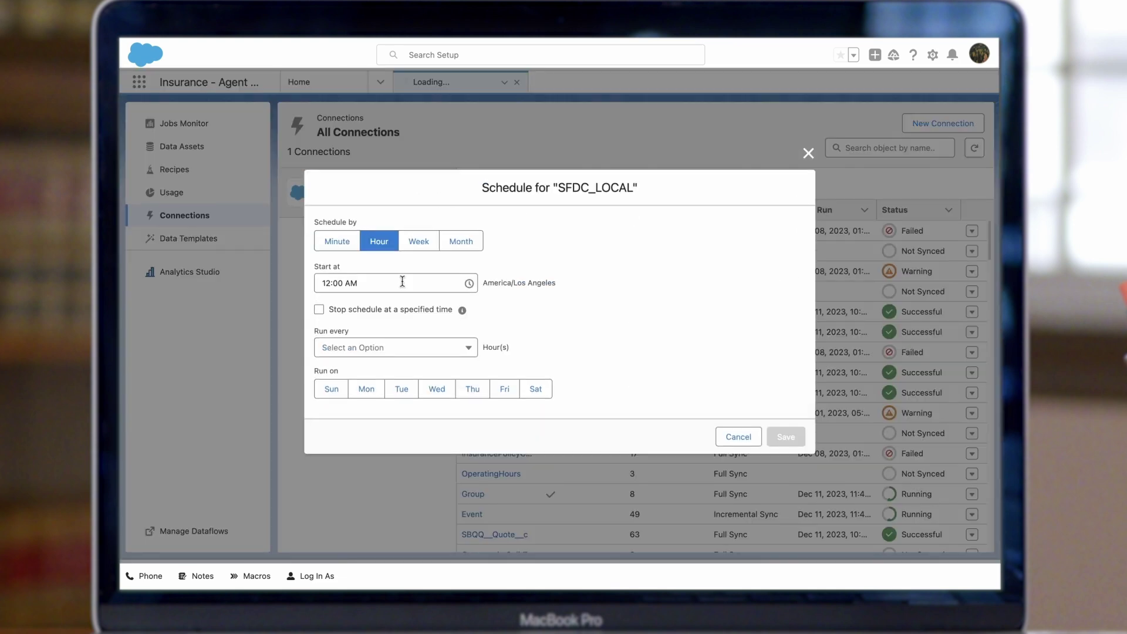
click(402, 282)
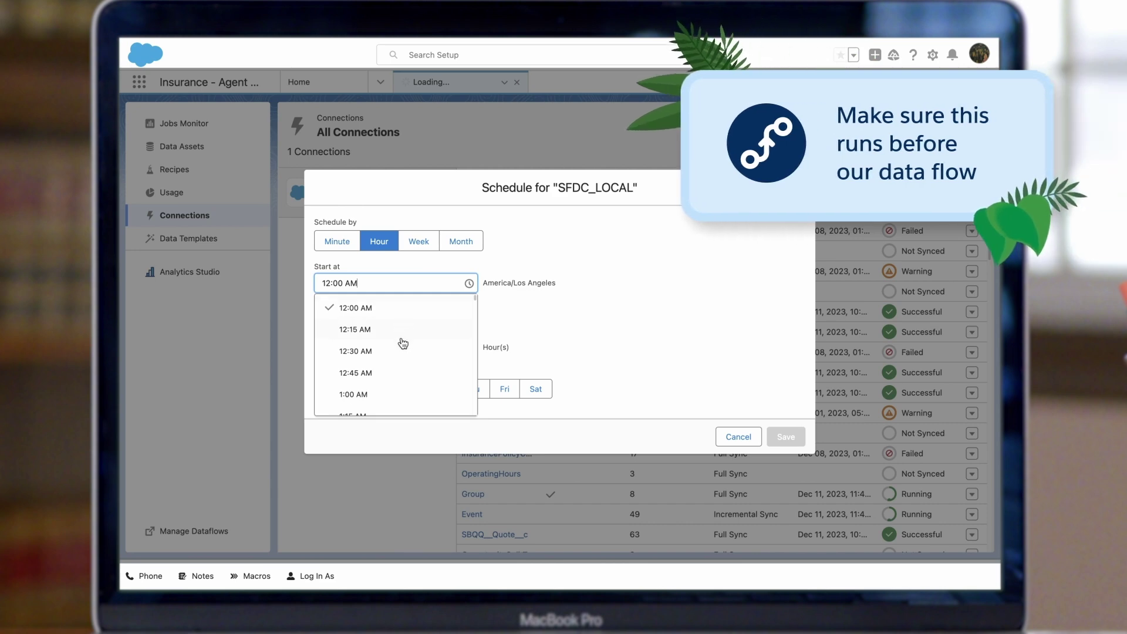
scroll(404, 347, down, 15)
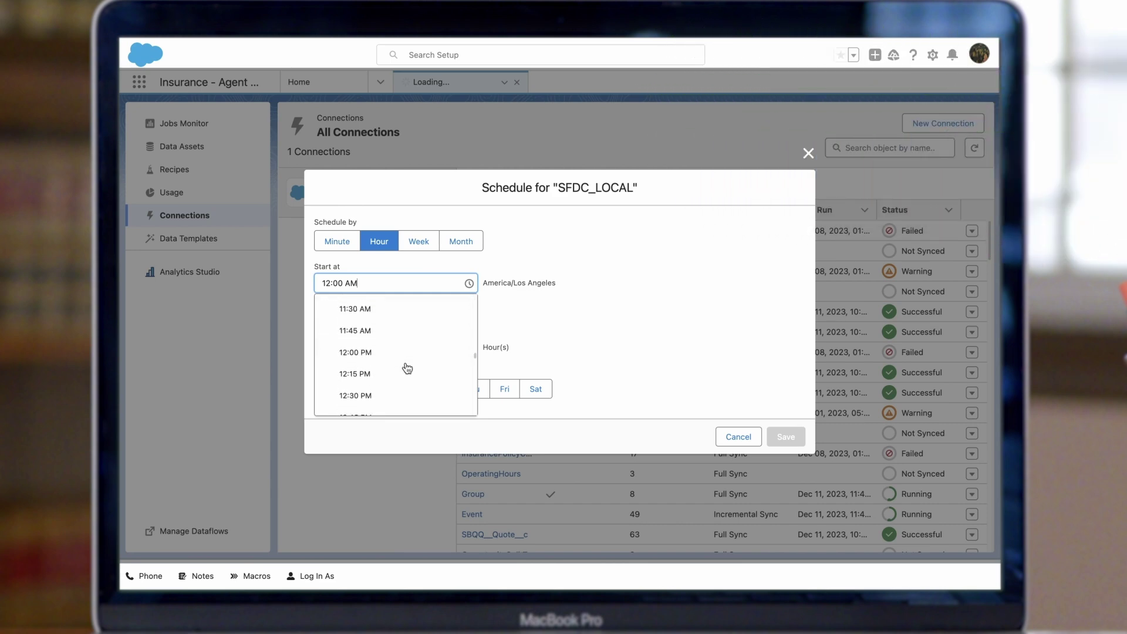
scroll(407, 368, down, 15)
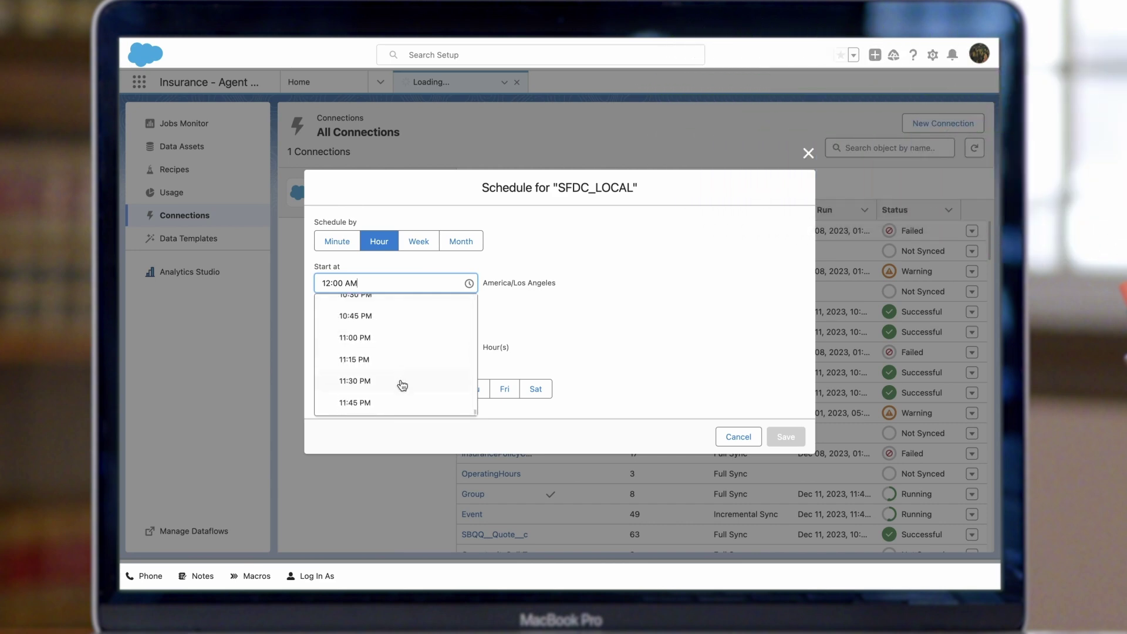
click(402, 383)
click(405, 337)
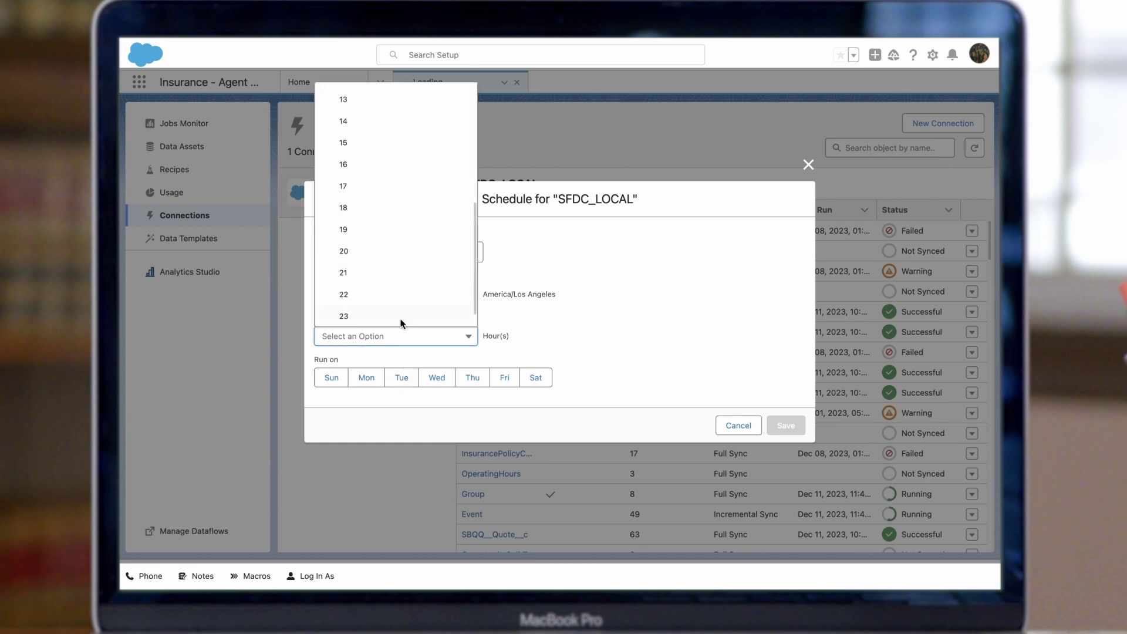
click(352, 314)
click(332, 378)
click(366, 377)
click(401, 378)
click(437, 377)
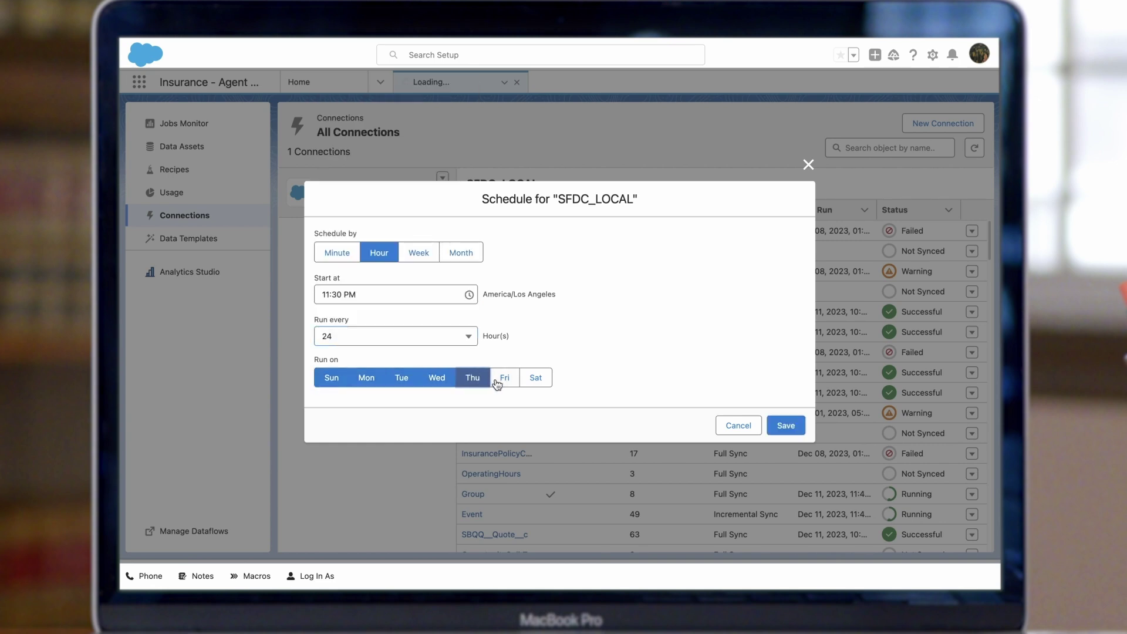